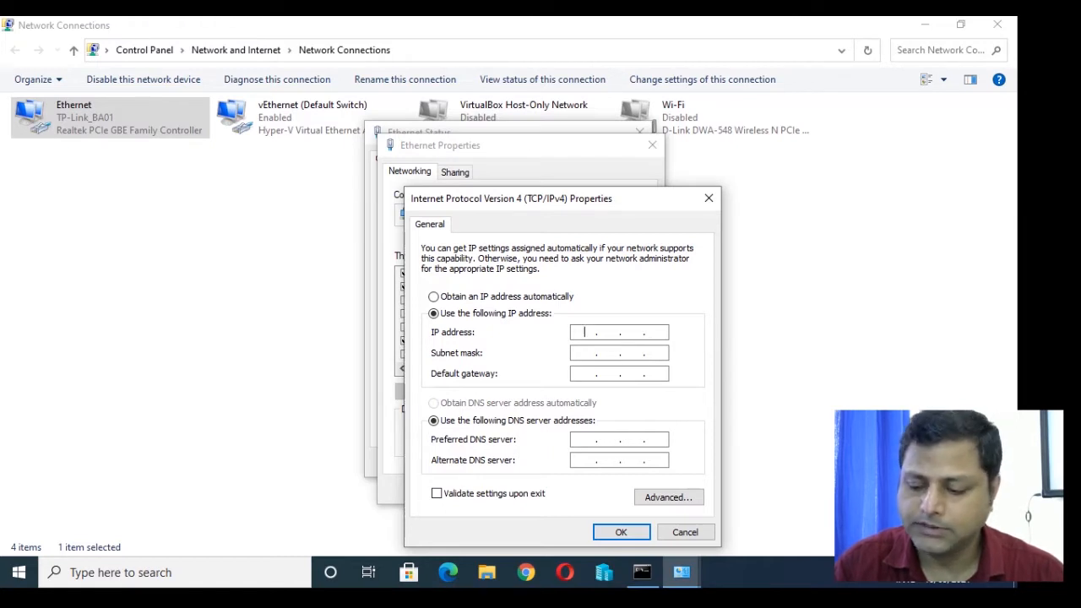
Assign the Ethernet adapter the static IPv4 address 10.0.0.70 with subnet mask 255.255.0.0, and close the network settings
{"action": "type", "text": "0.0.0."}
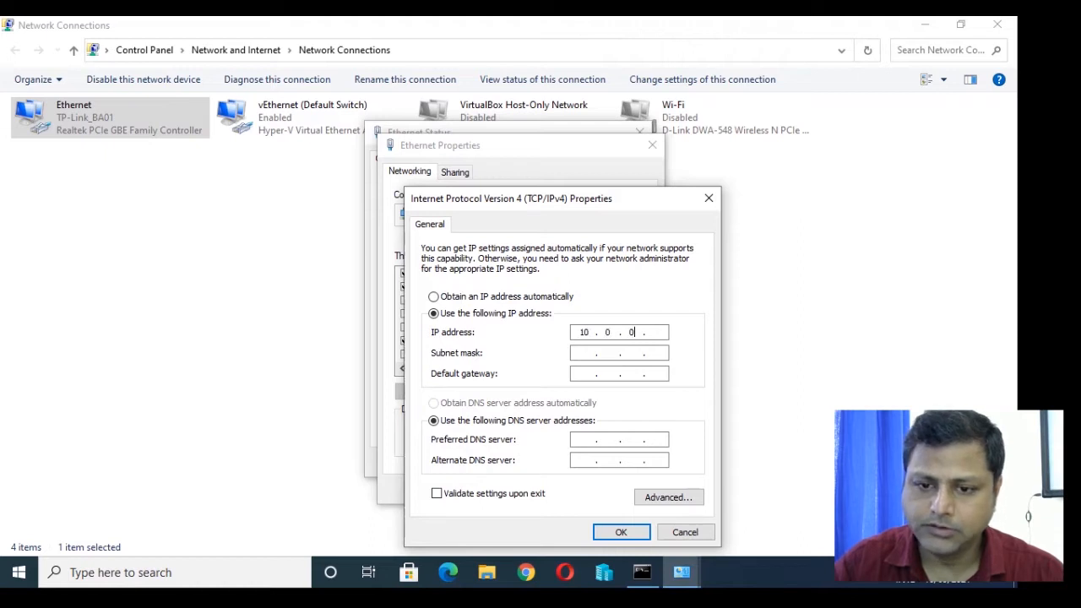
{"action": "type", "text": "70"}
{"action": "key", "text": "Tab"}
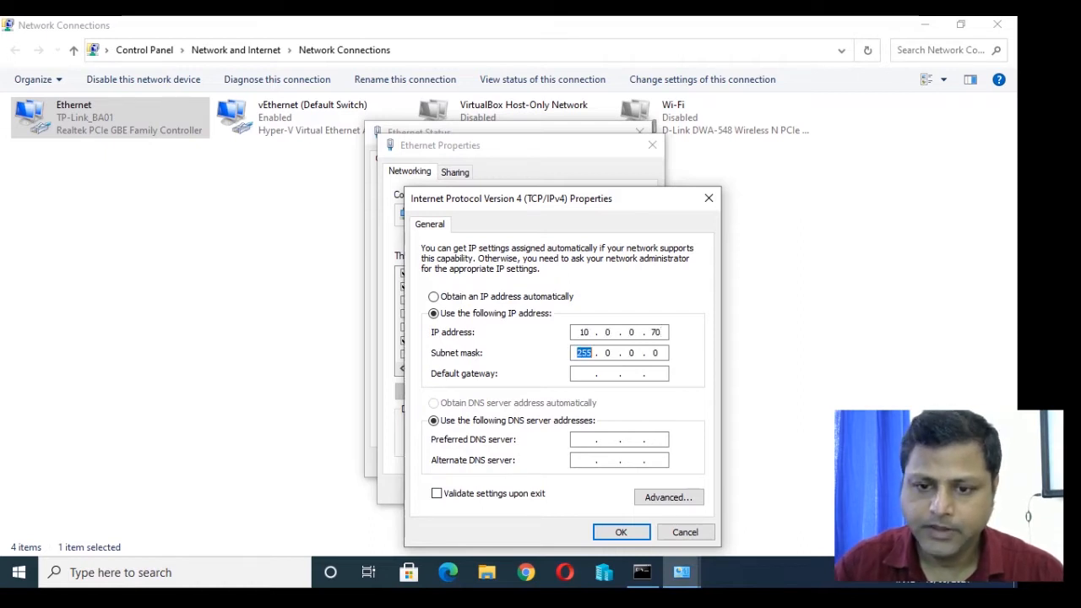
{"action": "type", "text": "255 . 25"}
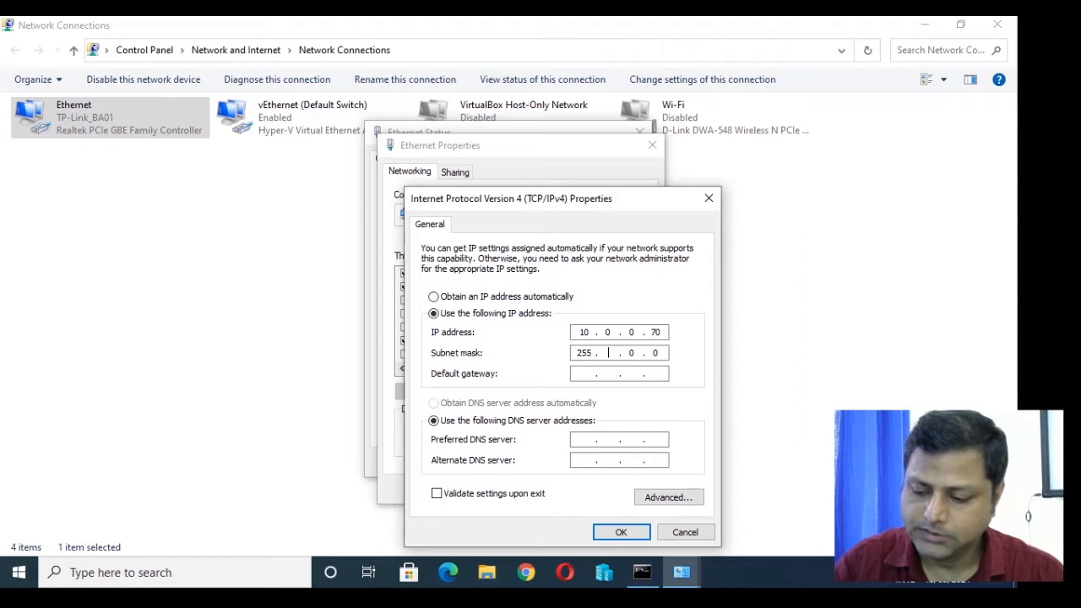
{"action": "type", "text": "5"}
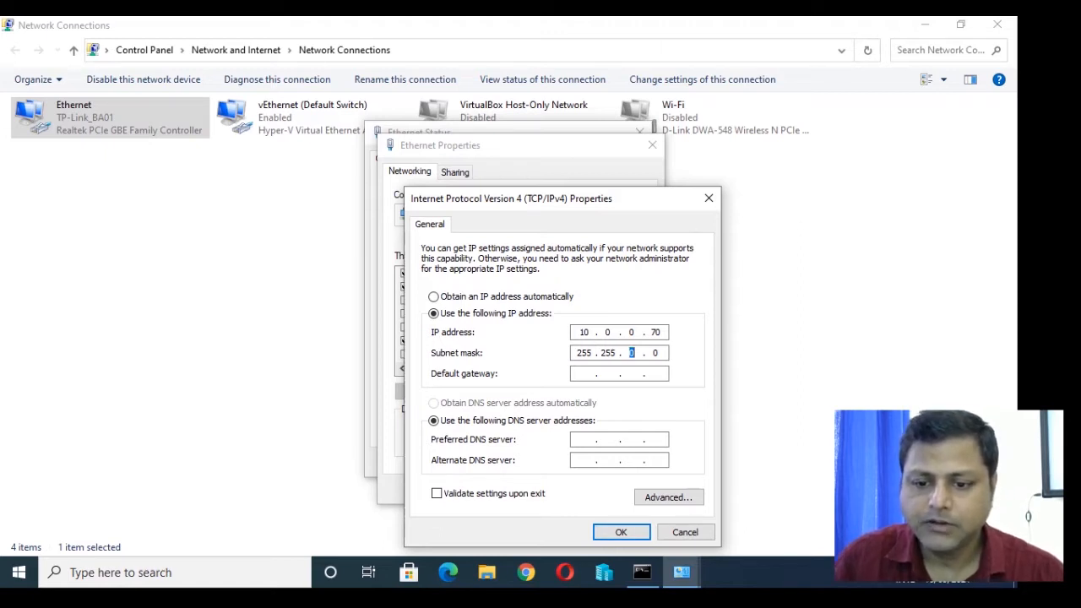
{"action": "key", "text": "Return"}
{"action": "key", "text": "Return"}
{"action": "left_click", "coordinate": [617, 462]}
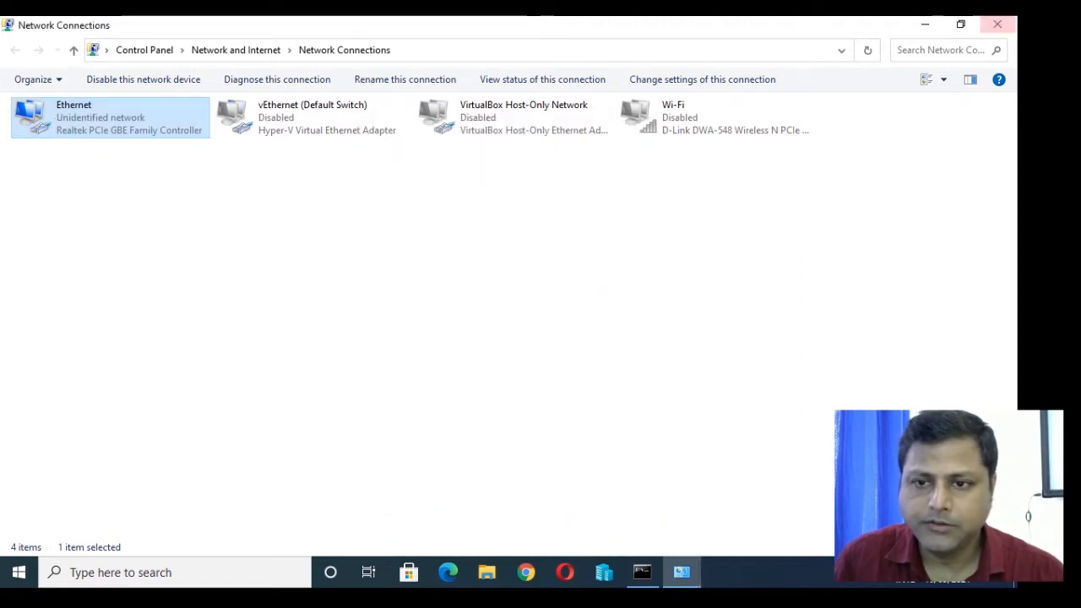
{"action": "left_click", "coordinate": [997, 24]}
Ping the host 10.0.0.1 from the command prompt to test connectivity
{"action": "left_click", "coordinate": [397, 194]}
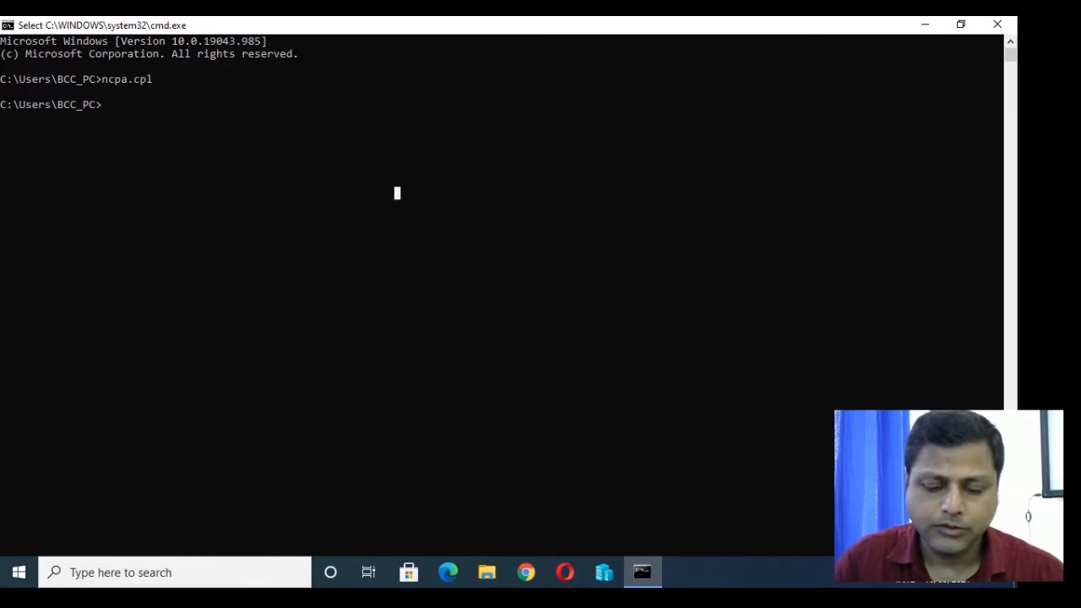
{"action": "type", "text": "ping 10."}
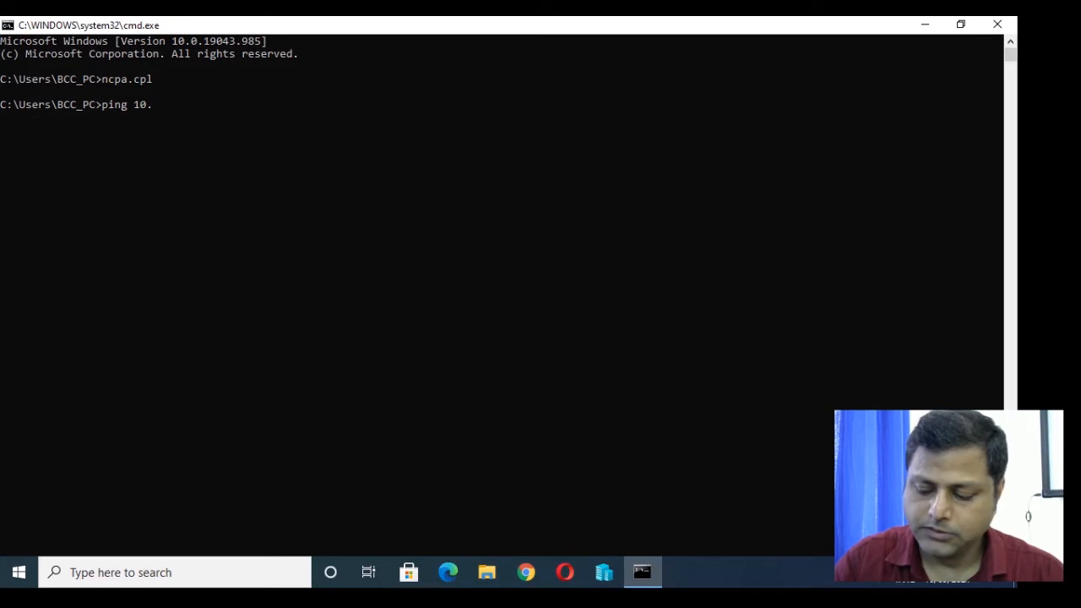
{"action": "type", "text": "0.0.1"}
{"action": "key", "text": "Return"}
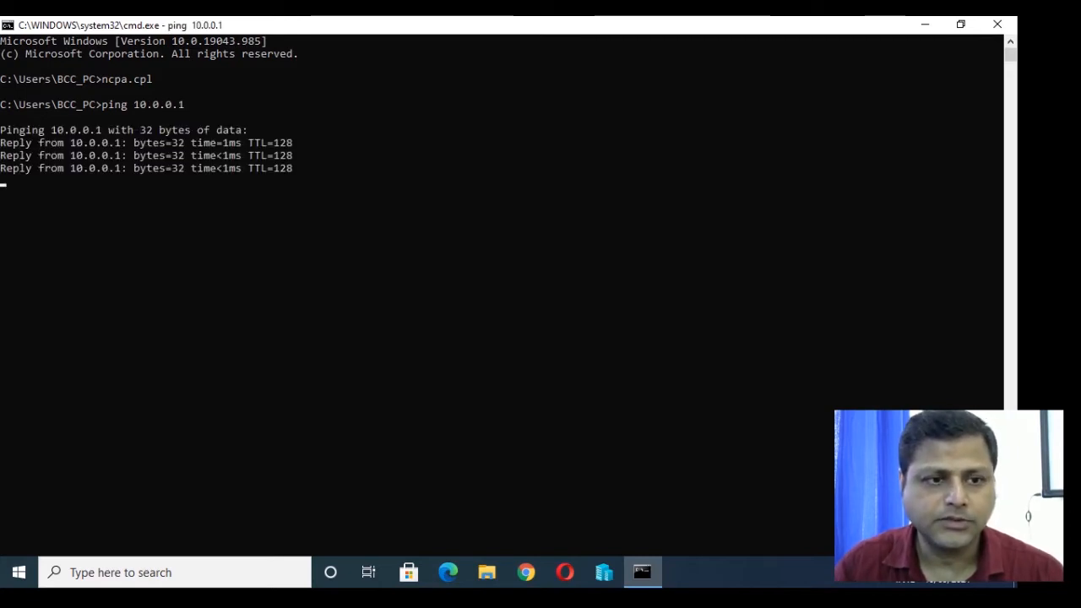
Ping the host 10.0.0.2 to test its connectivity
{"action": "key", "text": "Up"}
{"action": "key", "text": "BackSpace"}
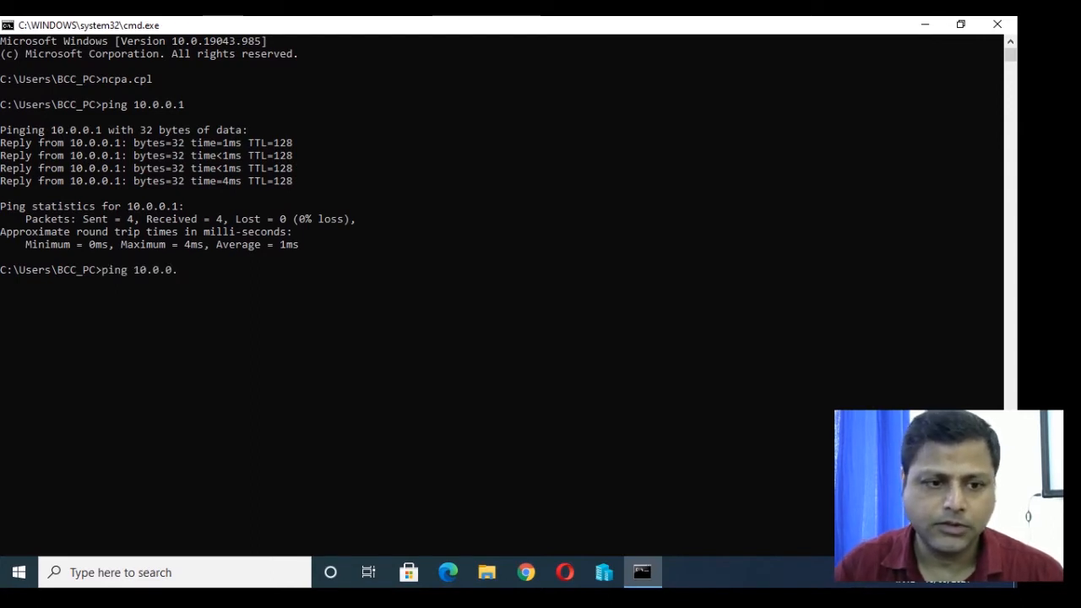
{"action": "type", "text": "2"}
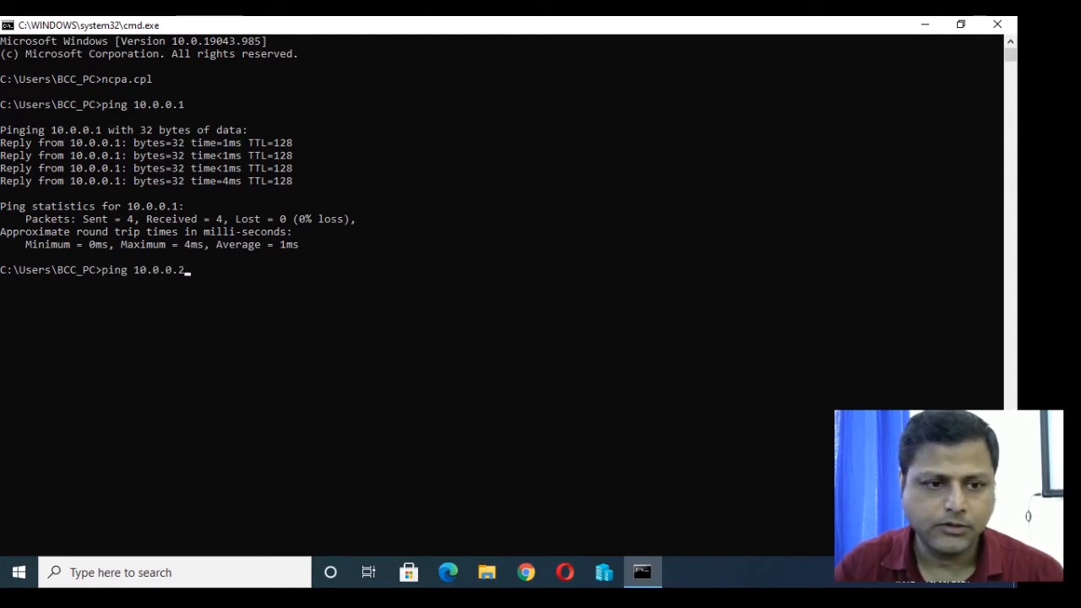
{"action": "key", "text": "Return"}
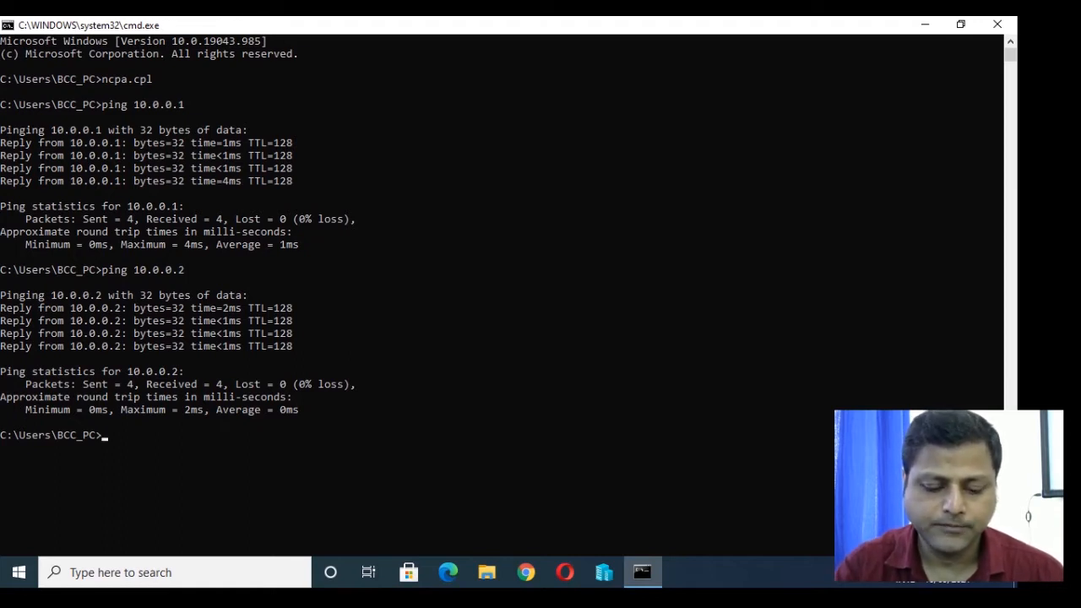
Start a Remote Desktop connection with the command mstsc /v:10.0.0.2
{"action": "type", "text": "msts"}
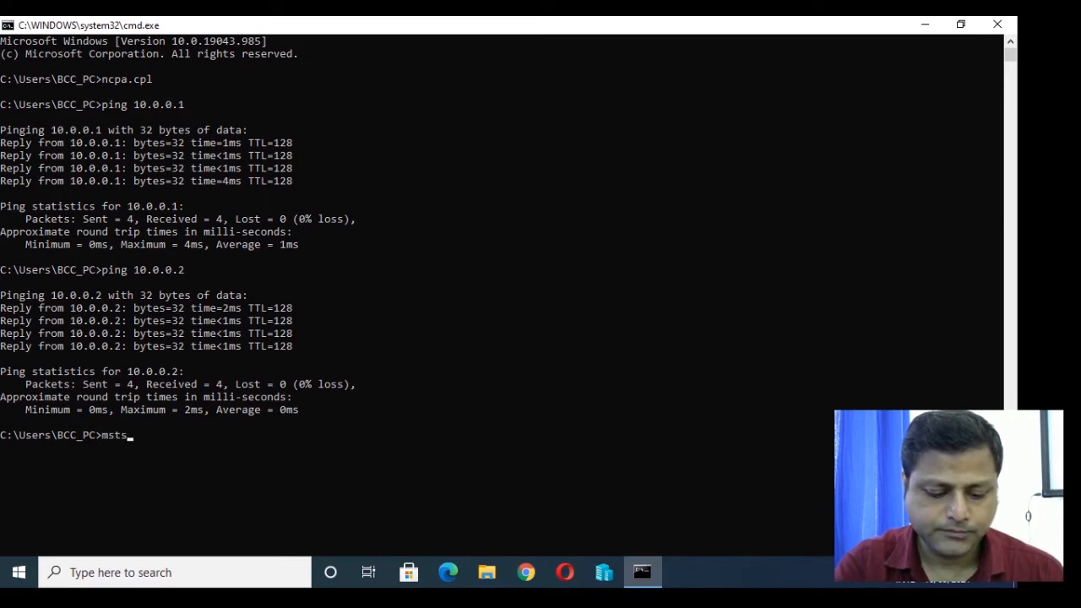
{"action": "type", "text": "c /v:"}
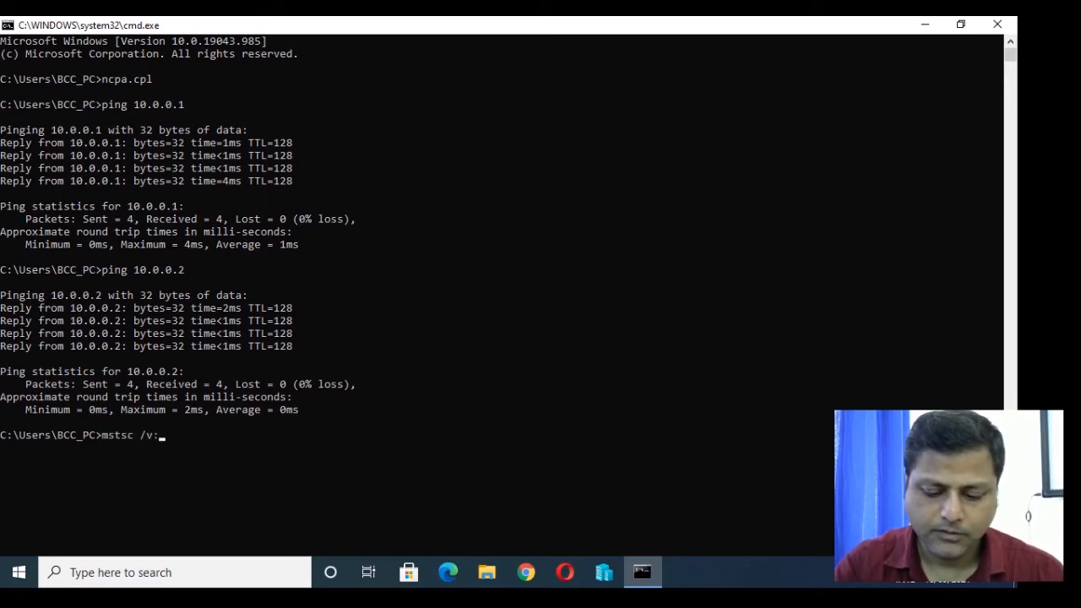
{"action": "type", "text": "10.0.0.2"}
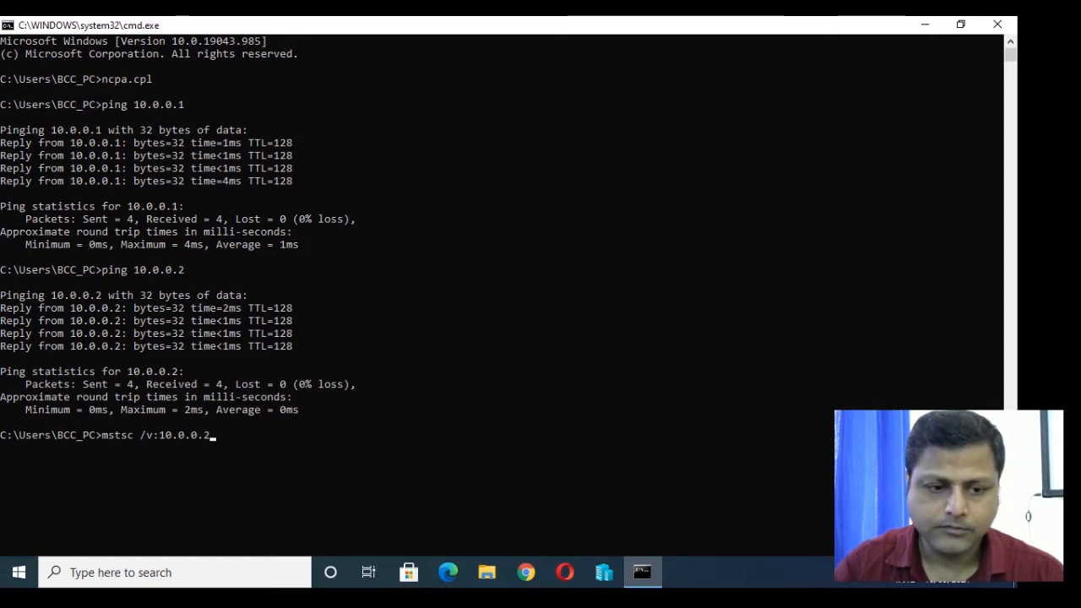
{"action": "key", "text": "Return"}
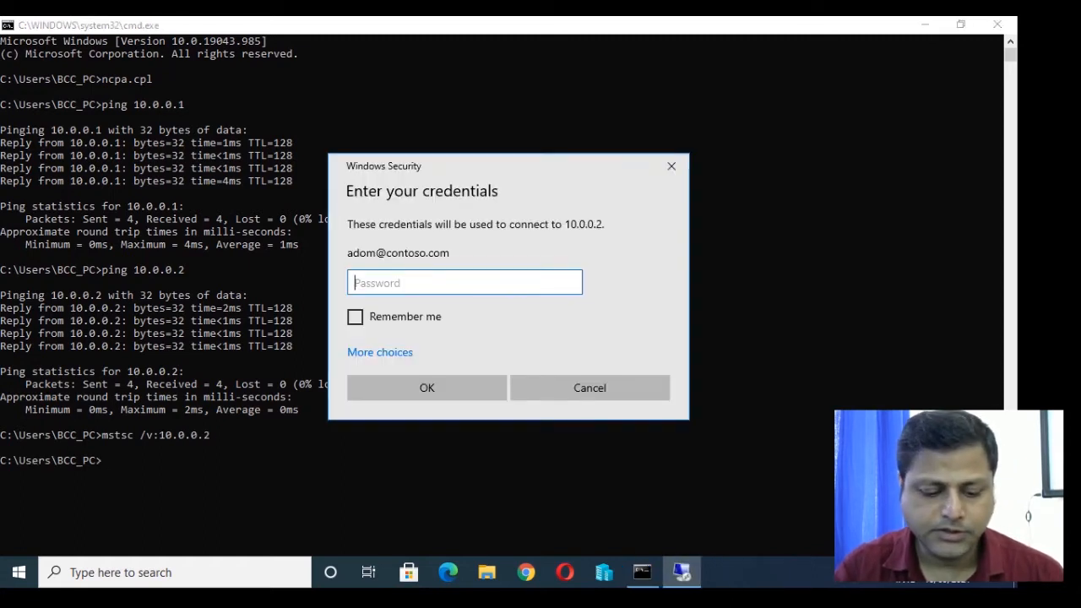
{"action": "type", "text": "••••"}
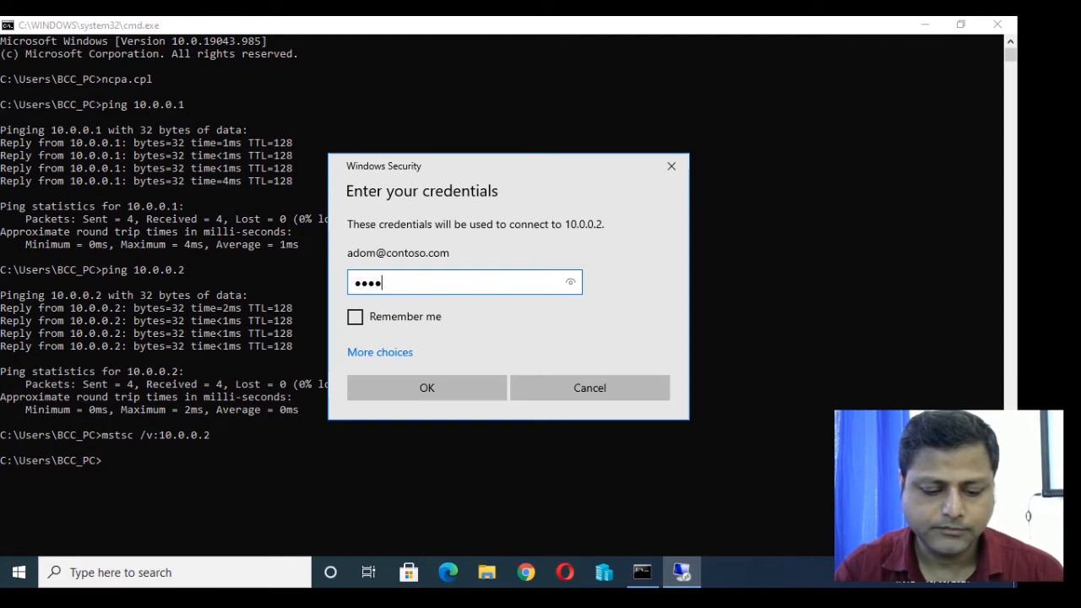
{"action": "type", "text": "•••••"}
{"action": "key", "text": "BackSpace"}
{"action": "key", "text": "BackSpace"}
{"action": "key", "text": "BackSpace"}
{"action": "key", "text": "BackSpace"}
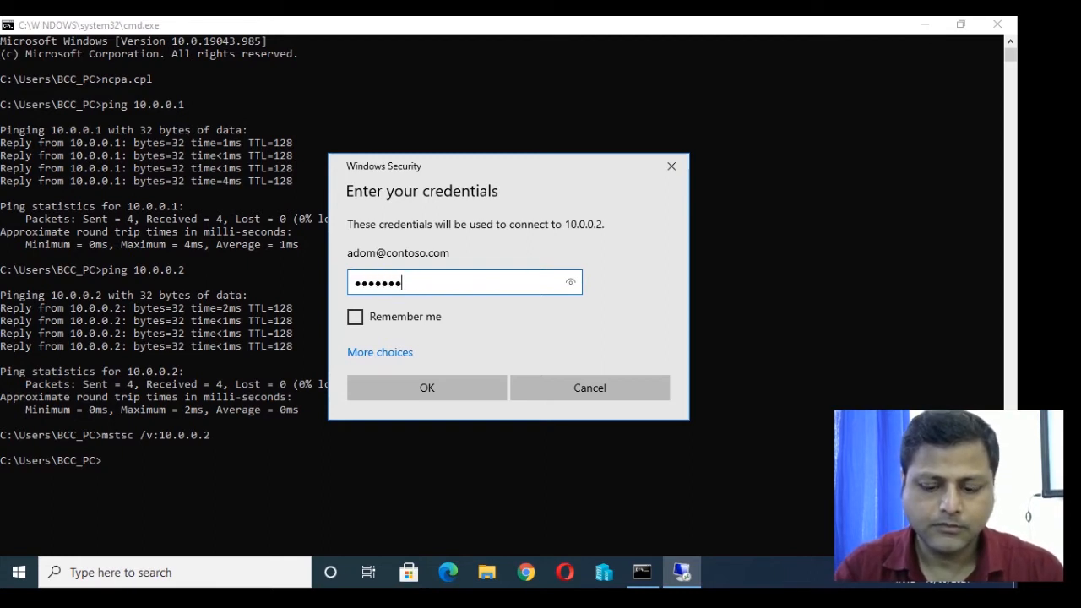
{"action": "key", "text": "BackSpace"}
{"action": "key", "text": "BackSpace"}
{"action": "key", "text": "BackSpace"}
{"action": "key", "text": "BackSpace"}
{"action": "key", "text": "BackSpace"}
Enter the account password in the credentials prompt and connect to the remote host 10.0.0.2
{"action": "type", "text": "••••"}
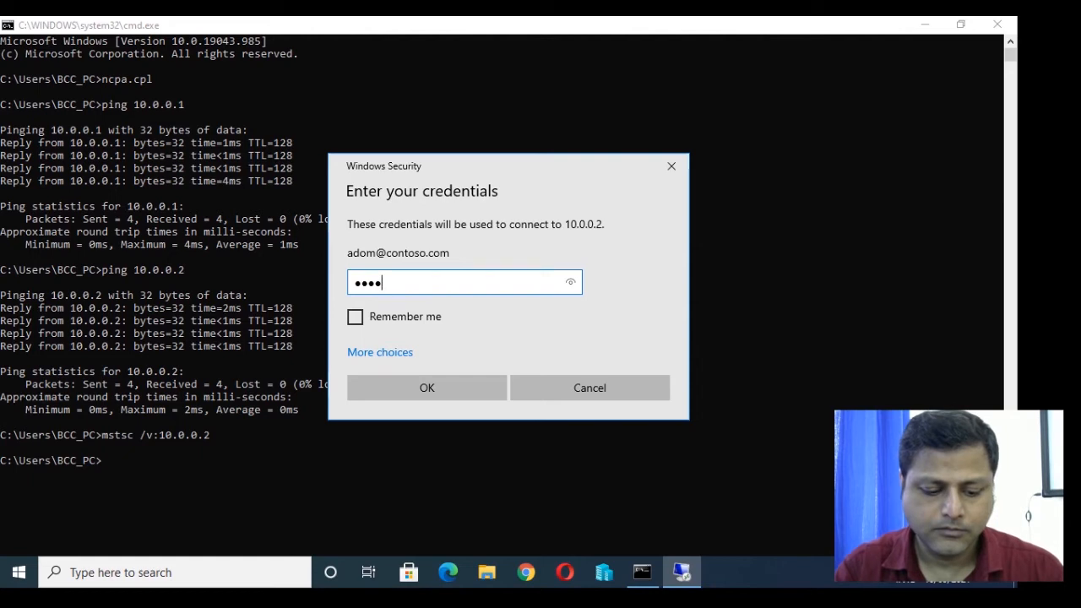
{"action": "type", "text": "••••"}
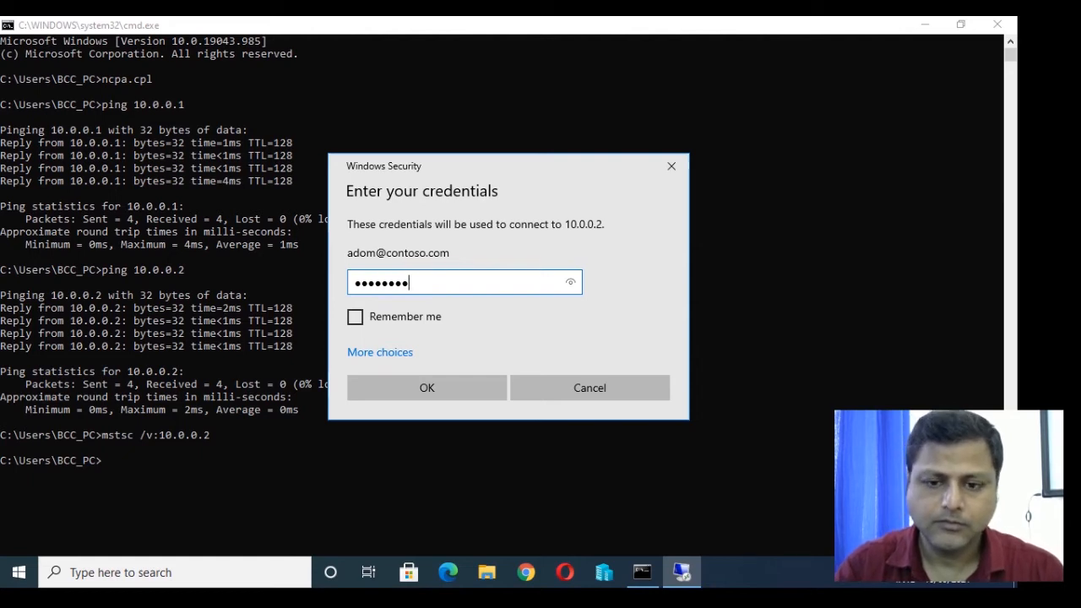
{"action": "key", "text": "Return"}
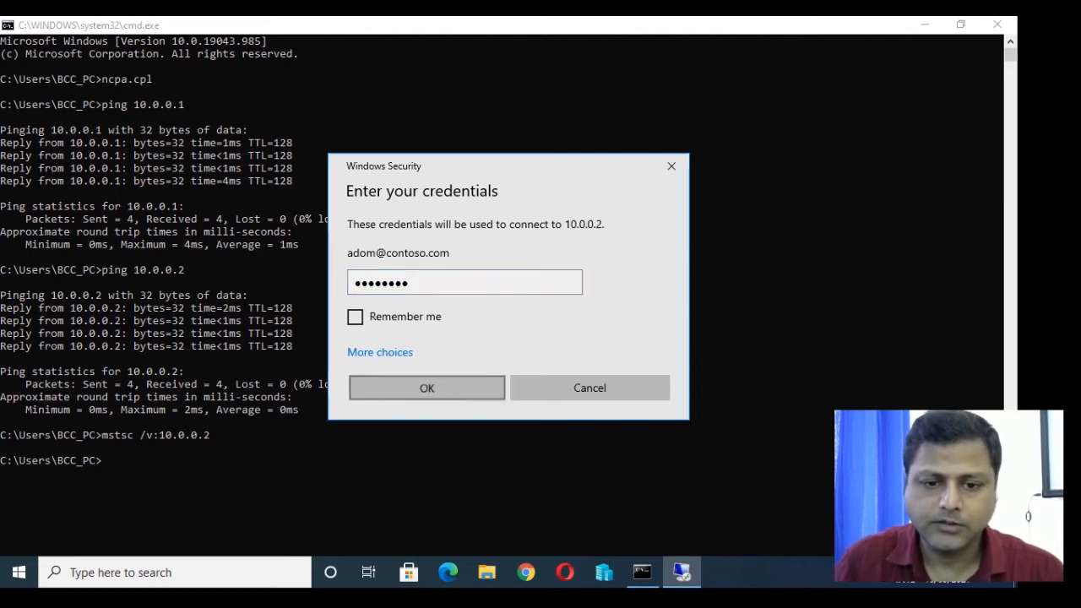
{"action": "key", "text": "Return"}
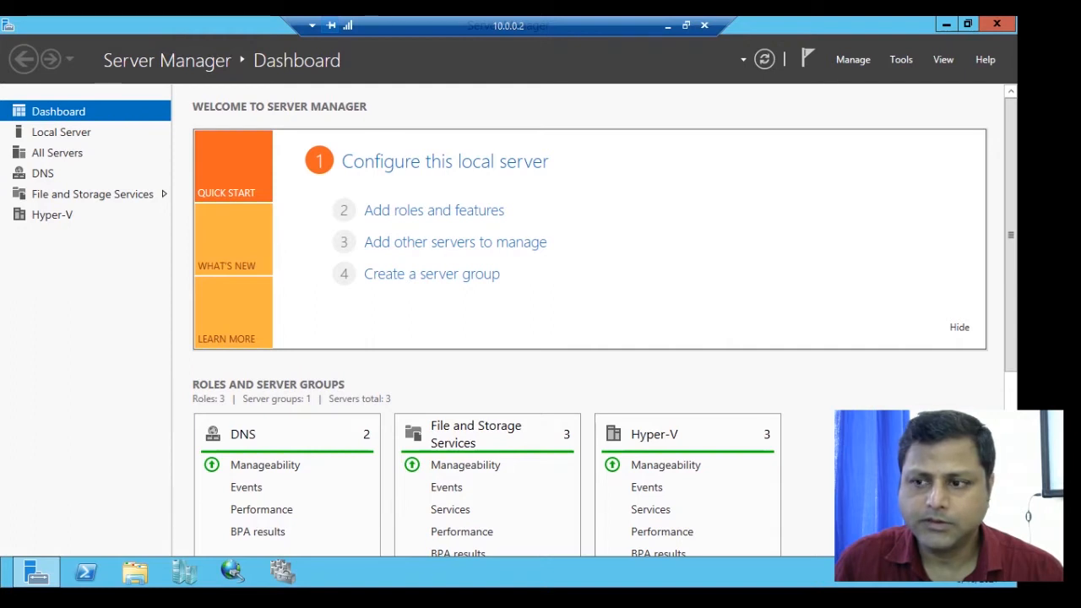
Open a connection window for the Server2012Cloud virtual machine on NODE2 in Hyper-V Manager
{"action": "scroll", "coordinate": [589, 320], "scroll_direction": "down", "scroll_amount": 2}
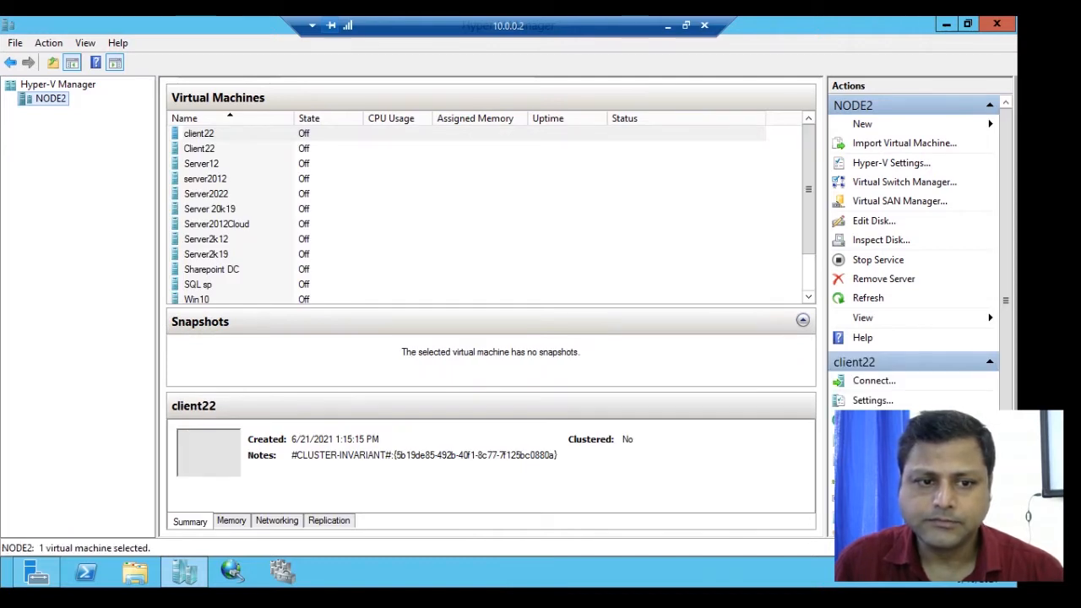
{"action": "left_click", "coordinate": [297, 224]}
{"action": "right_click", "coordinate": [297, 224]}
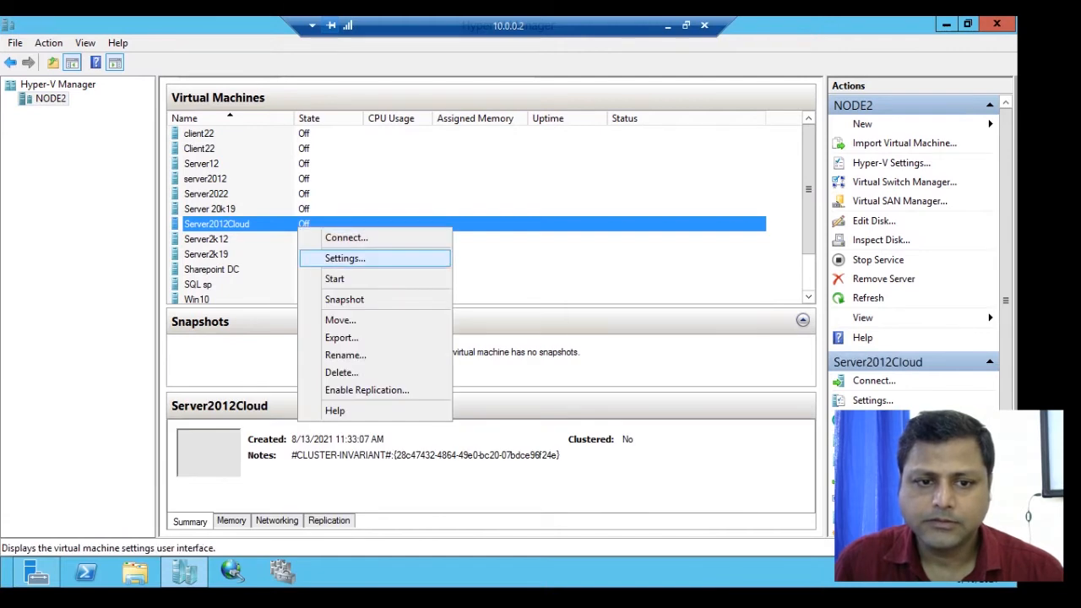
{"action": "left_click", "coordinate": [346, 238]}
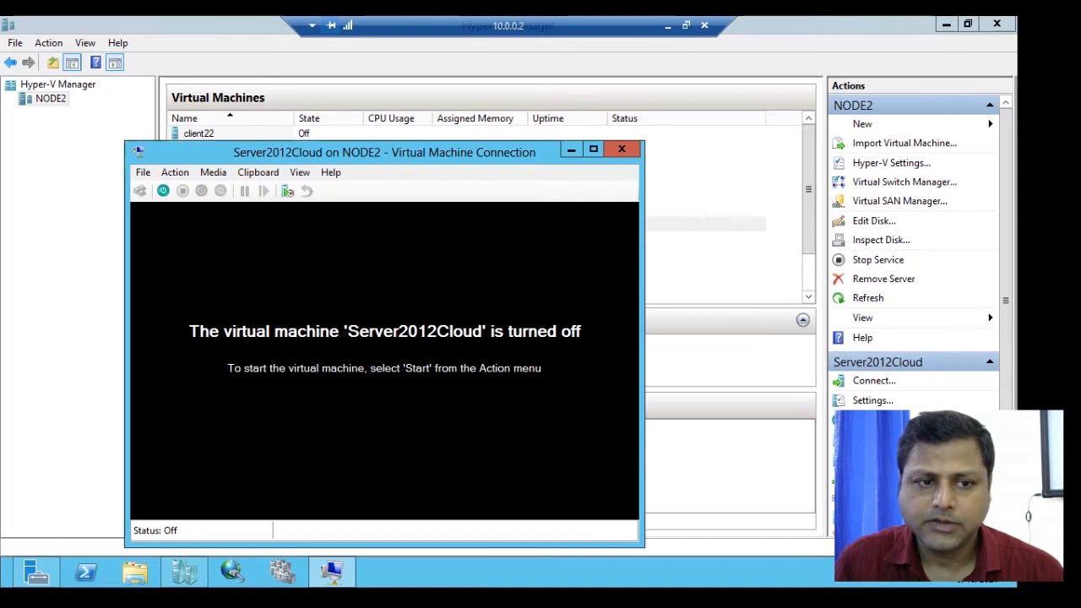
Start the Server2012Cloud virtual machine and maximize its connection window
{"action": "left_click", "coordinate": [163, 191]}
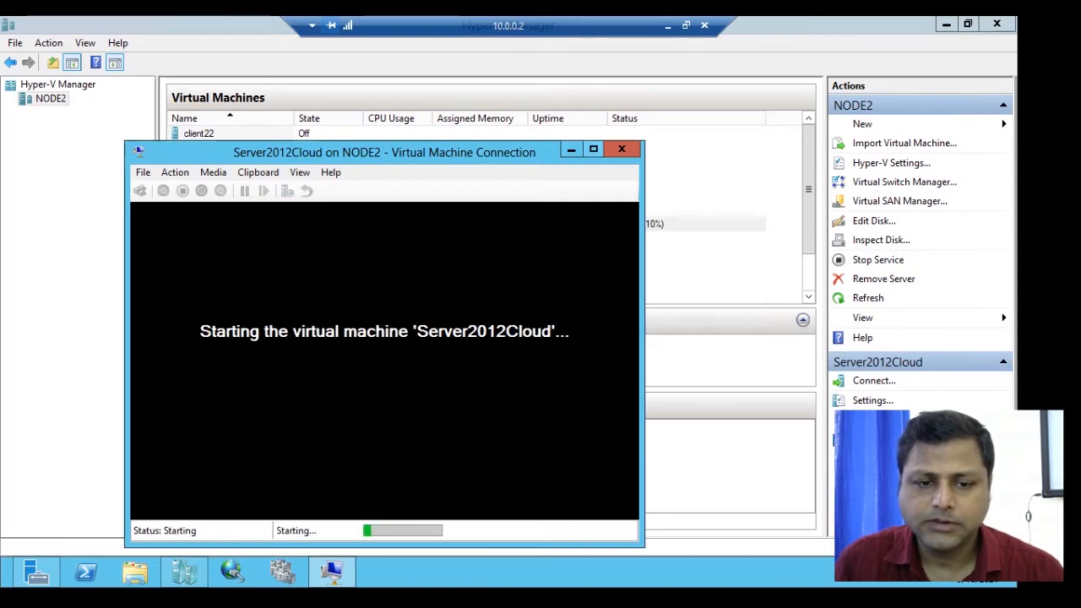
{"action": "left_click", "coordinate": [594, 150]}
{"action": "left_click_drag", "start_coordinate": [224, 26], "coordinate": [378, 97]}
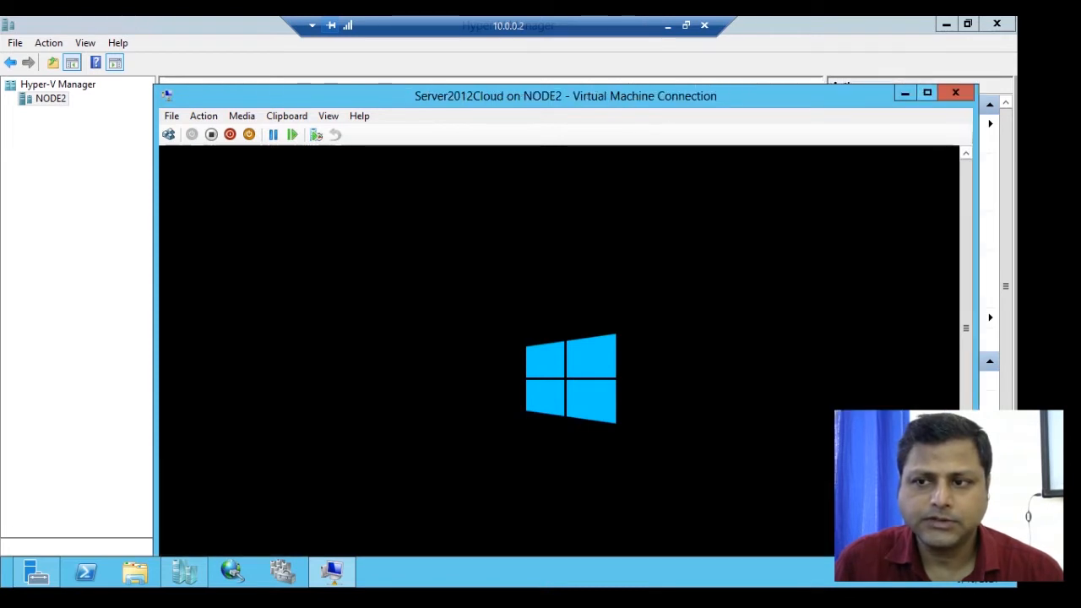
{"action": "left_click", "coordinate": [926, 92]}
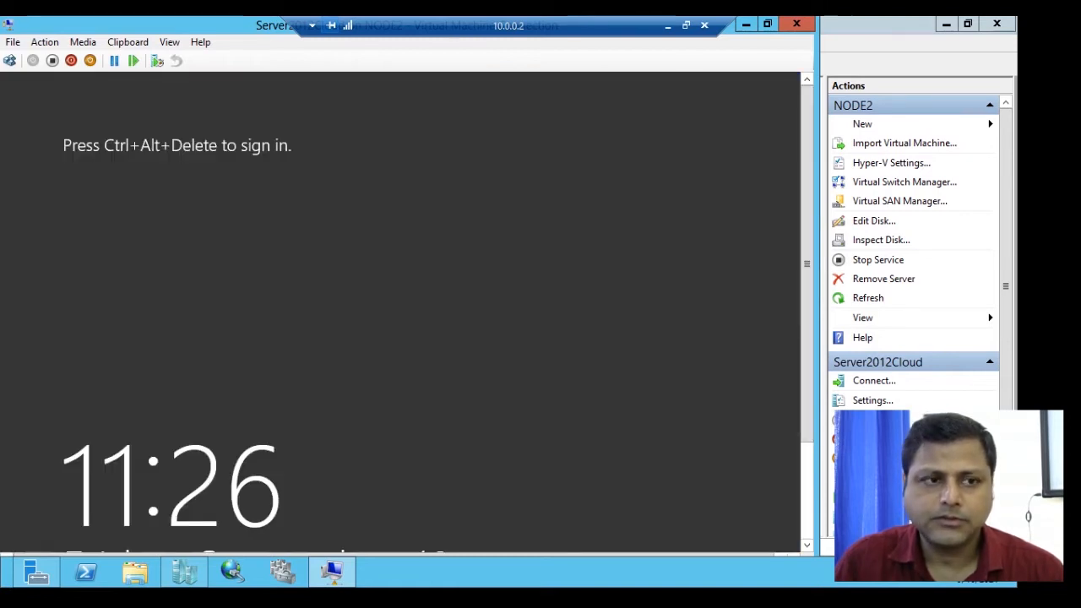
Unlock the virtual machine's sign-in screen and sign in as BLUECREST\Administrator with the account password
{"action": "left_click", "coordinate": [9, 60]}
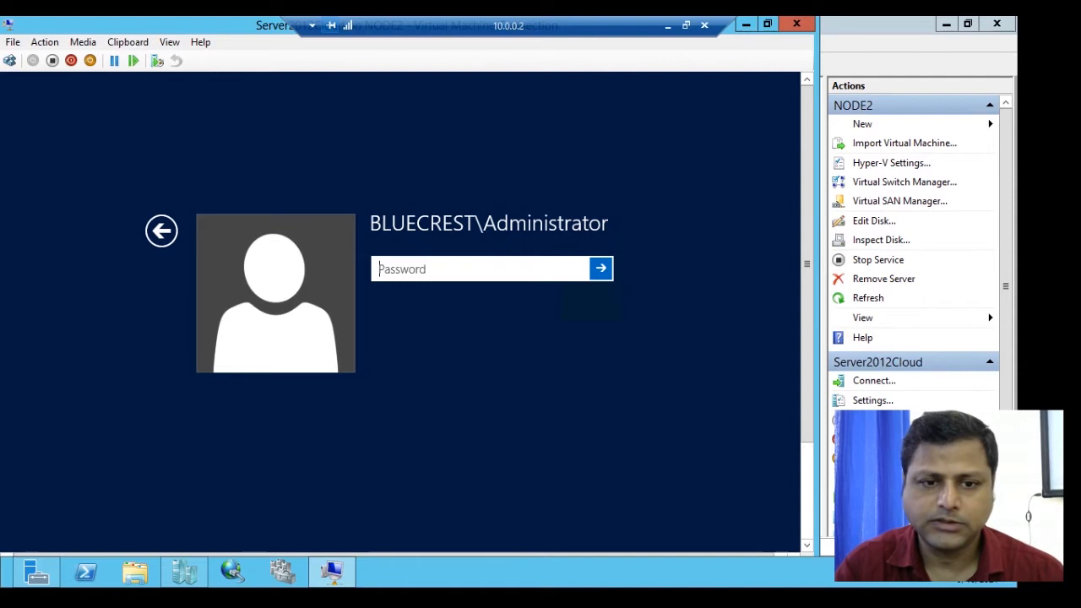
{"action": "type", "text": "*******"}
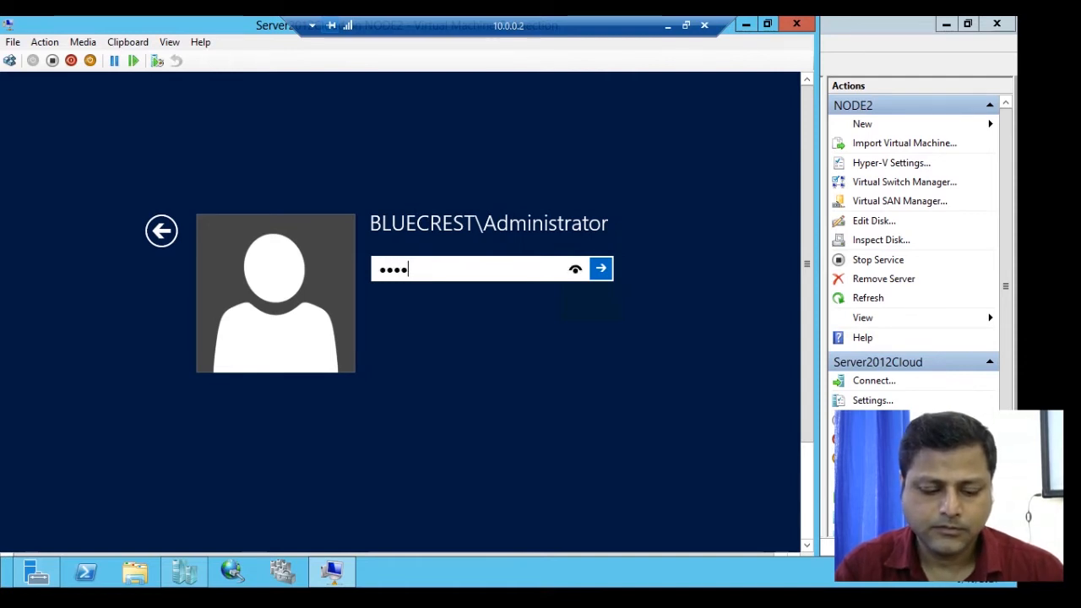
{"action": "type", "text": "*"}
{"action": "key", "text": "Return"}
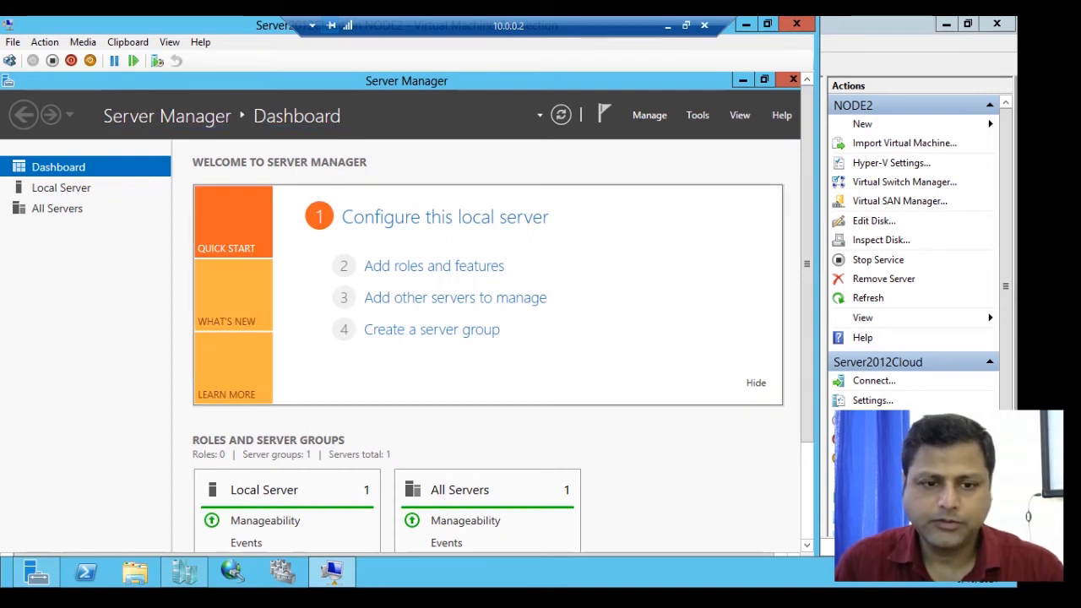
Examine the folders on the virtual machine's Local Disk (C:) and close the file window
{"action": "key", "text": "super+e"}
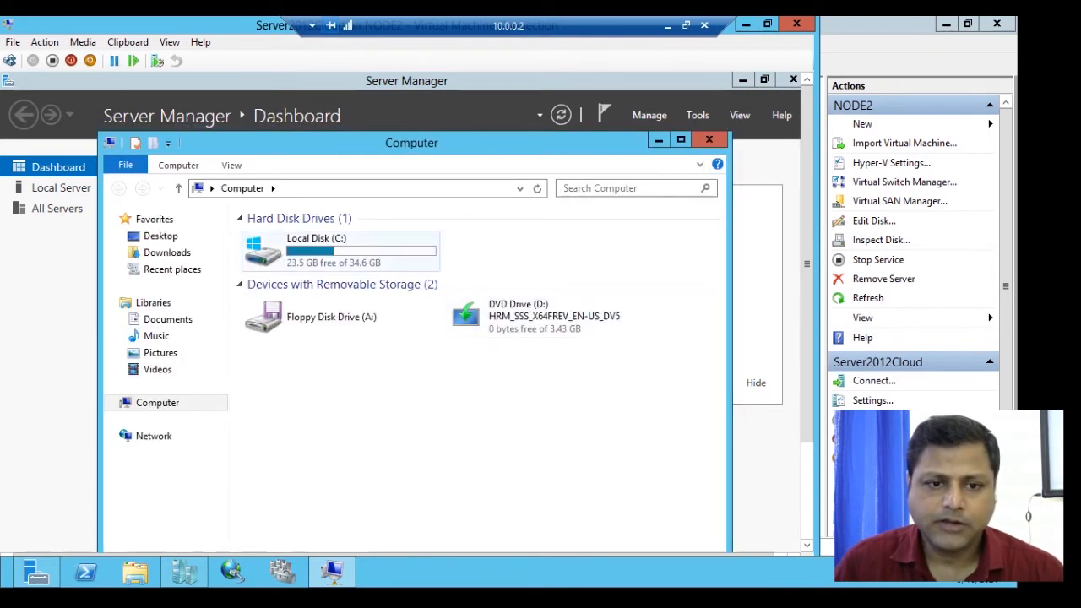
{"action": "double_click", "coordinate": [338, 251]}
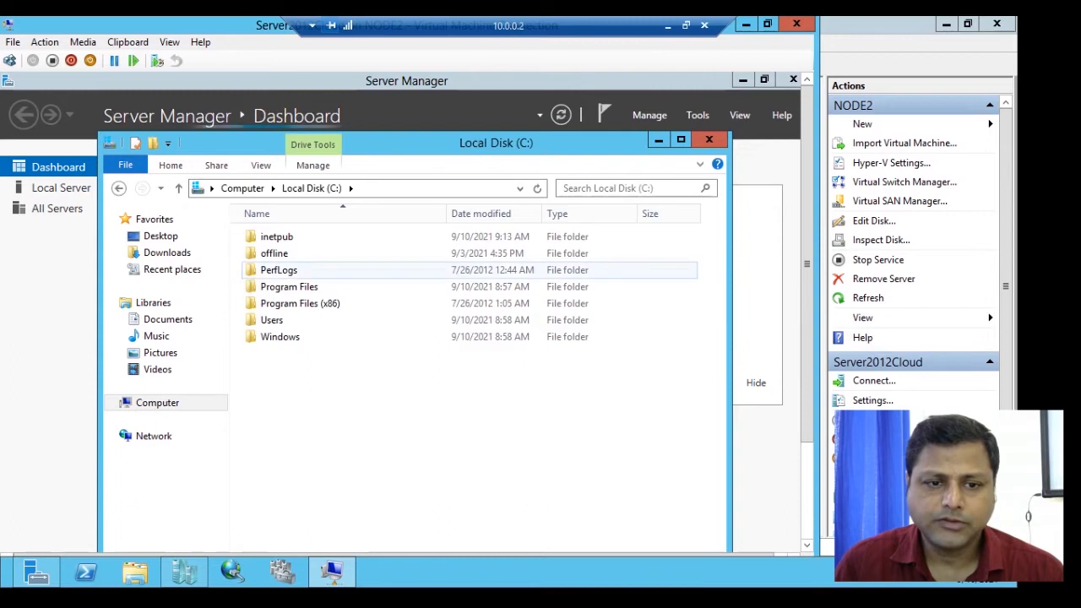
{"action": "left_click", "coordinate": [708, 140]}
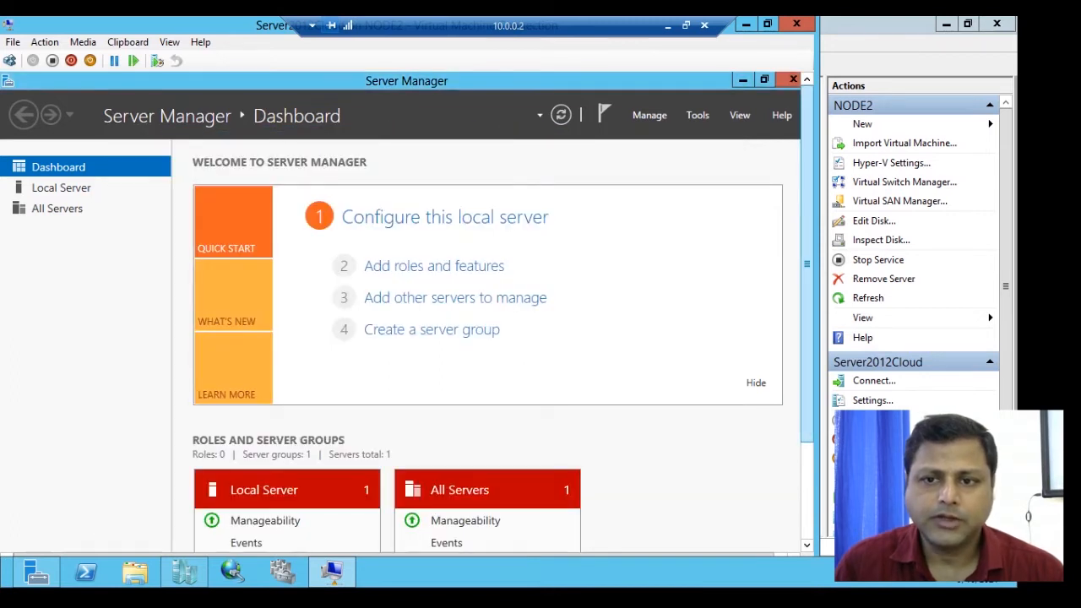
Examine the virtual machine's disks and volumes in Disk Management within Computer Management, and close Computer Management
{"action": "mouse_move", "coordinate": [808, 264]}
{"action": "left_mouse_down"}
{"action": "mouse_move", "coordinate": [807, 363]}
{"action": "mouse_move", "coordinate": [807, 265]}
{"action": "left_mouse_up"}
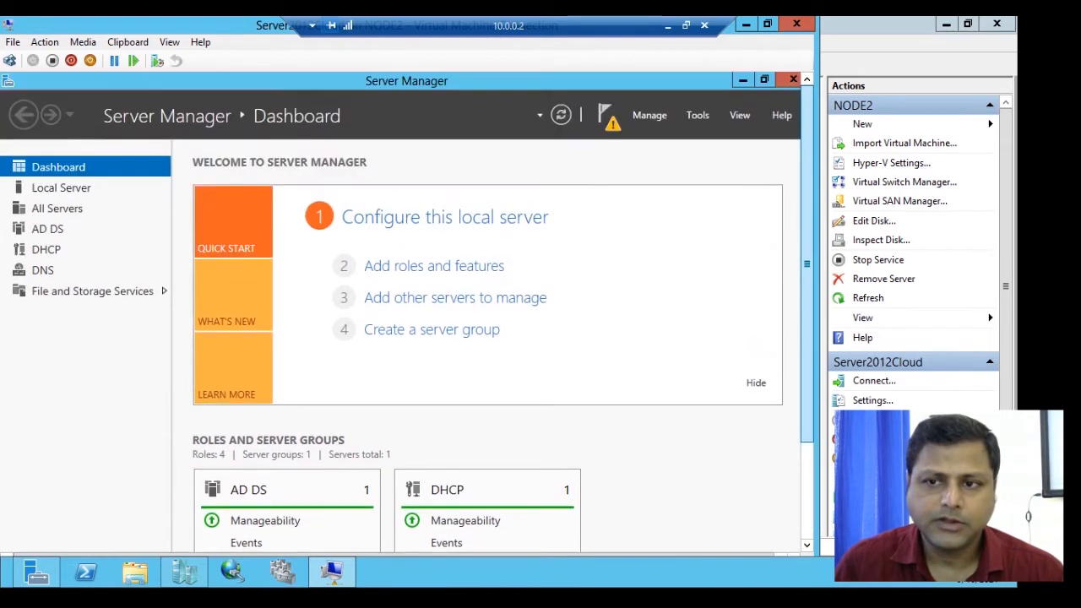
{"action": "left_click", "coordinate": [697, 115]}
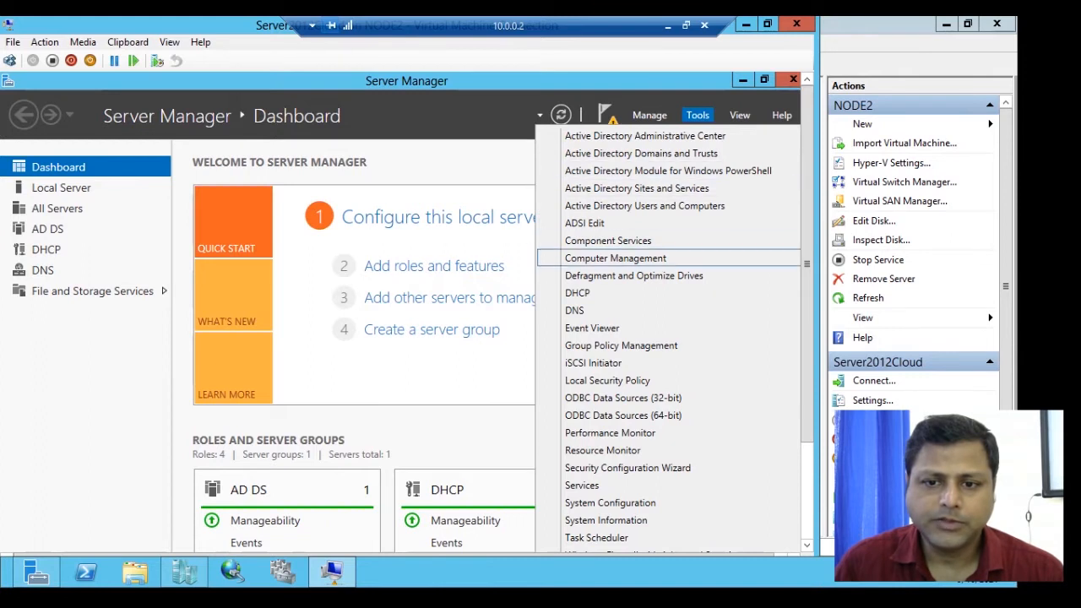
{"action": "key", "text": "Return"}
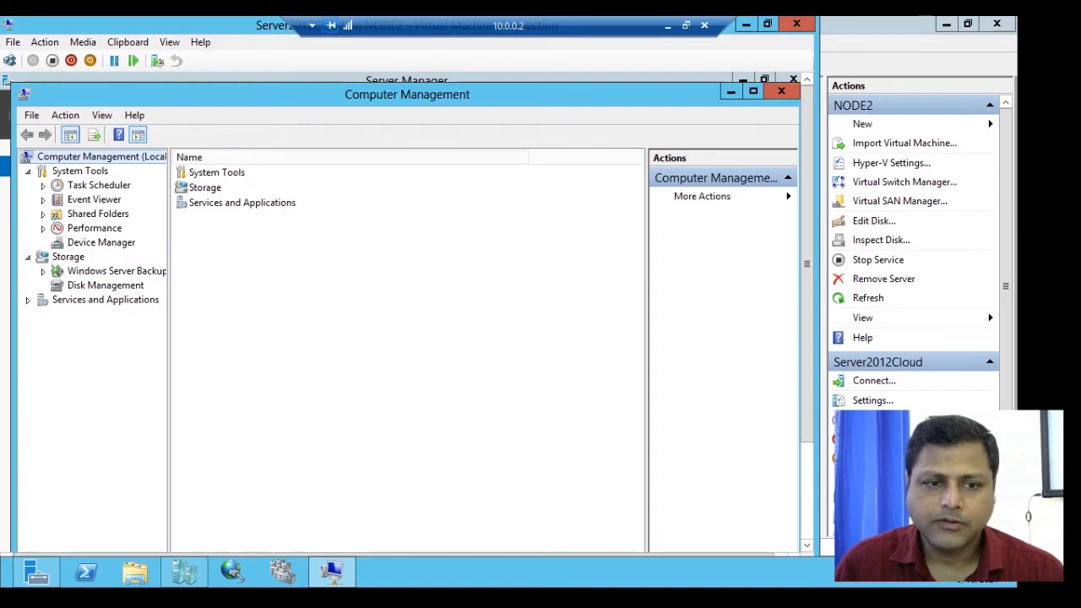
{"action": "left_click", "coordinate": [105, 286]}
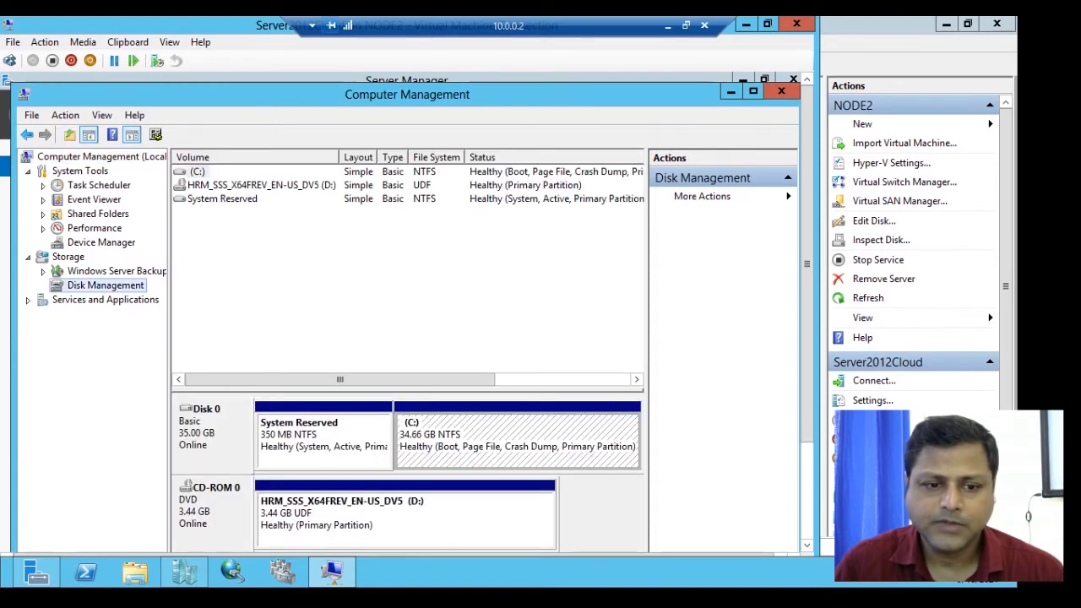
{"action": "left_click_drag", "start_coordinate": [807, 263], "coordinate": [807, 349]}
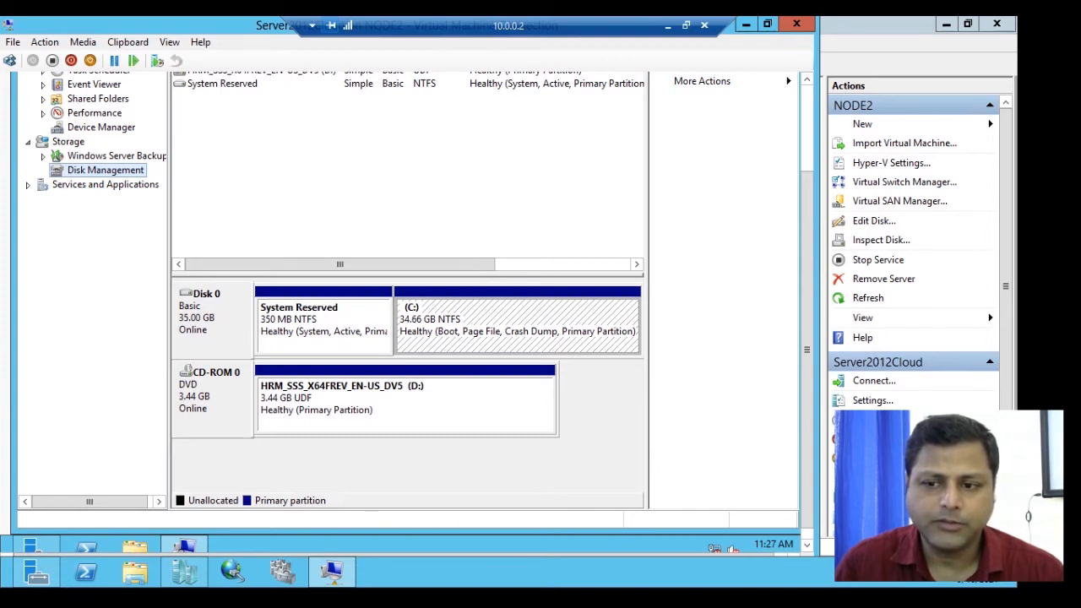
{"action": "left_click_drag", "start_coordinate": [808, 349], "coordinate": [807, 263]}
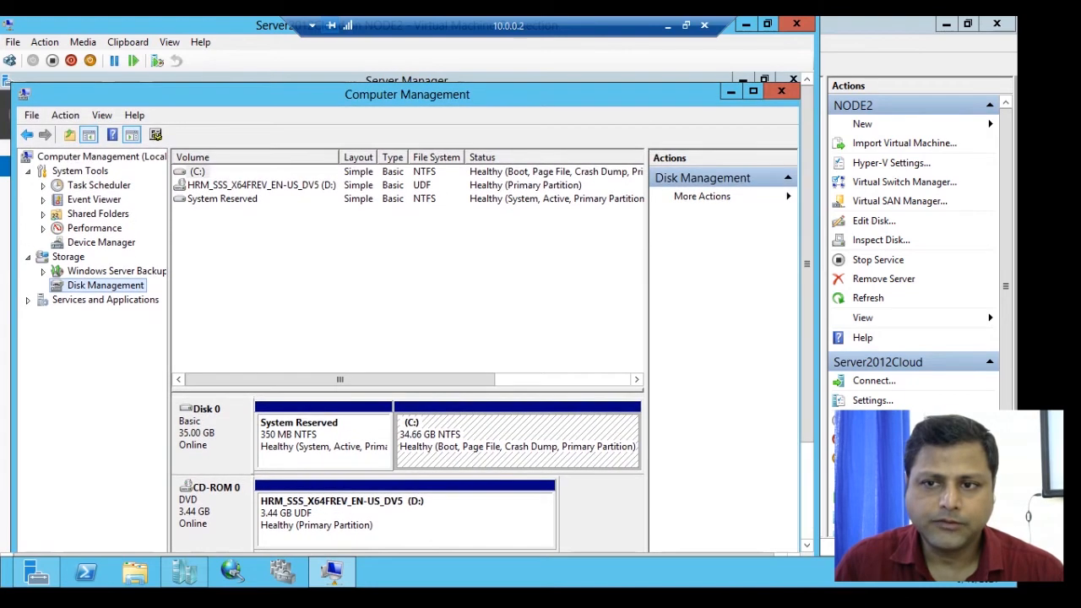
{"action": "left_click", "coordinate": [781, 91]}
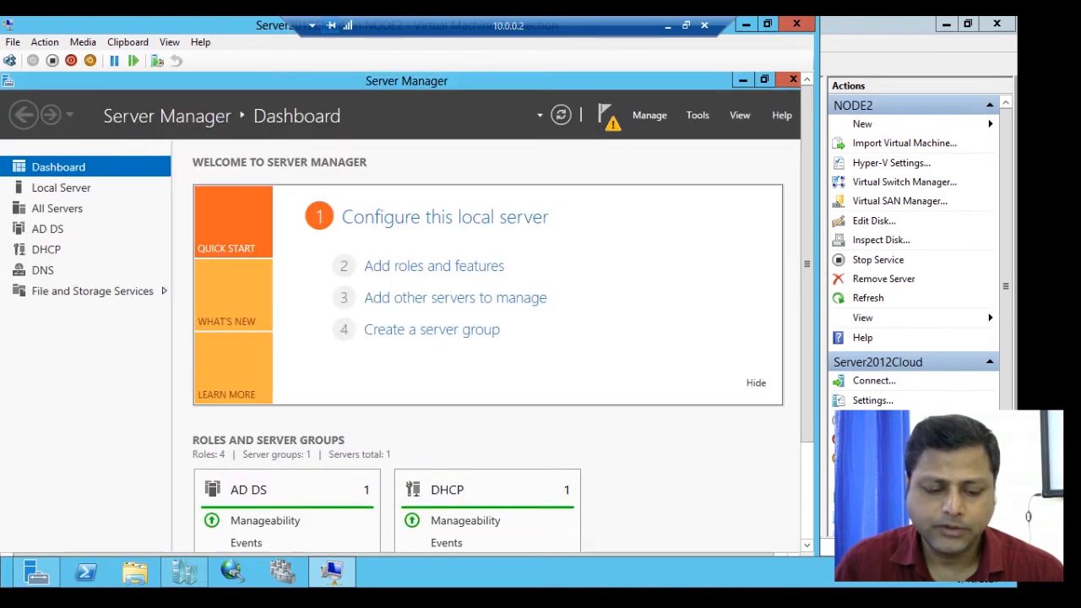
Run diskmgmt.msc in the virtual machine and maximize the Disk Management window
{"action": "key", "text": "super+r"}
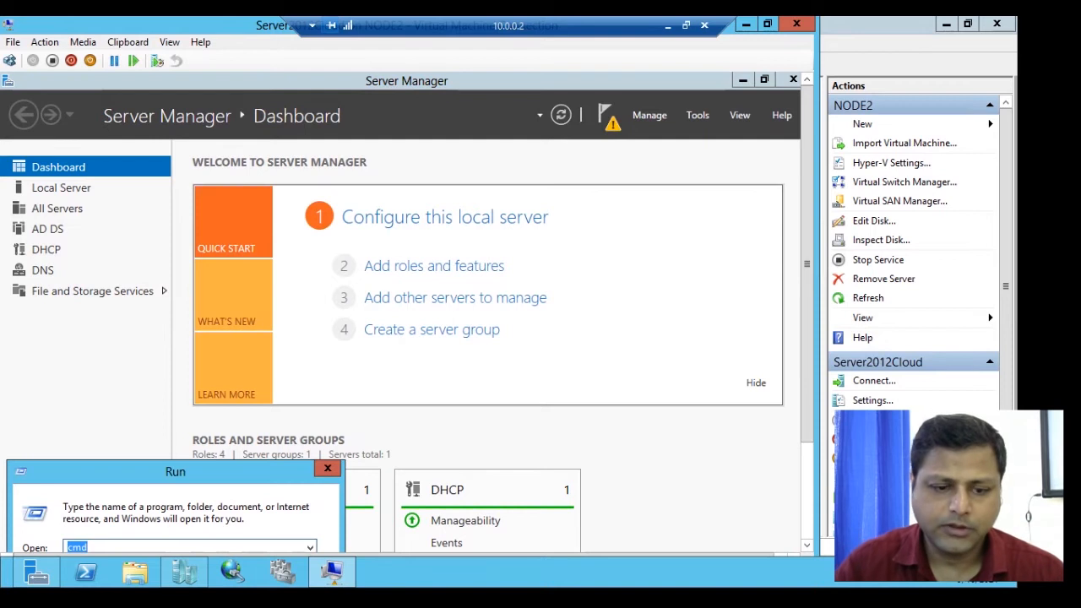
{"action": "left_click_drag", "start_coordinate": [807, 263], "coordinate": [807, 349]}
{"action": "key", "text": "BackSpace"}
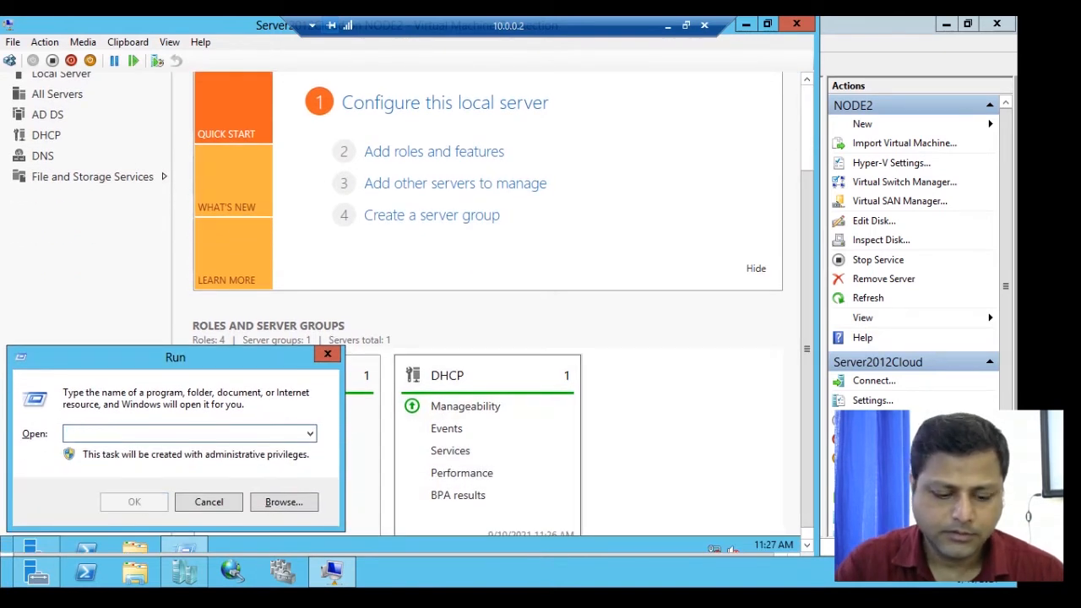
{"action": "type", "text": "diskm"}
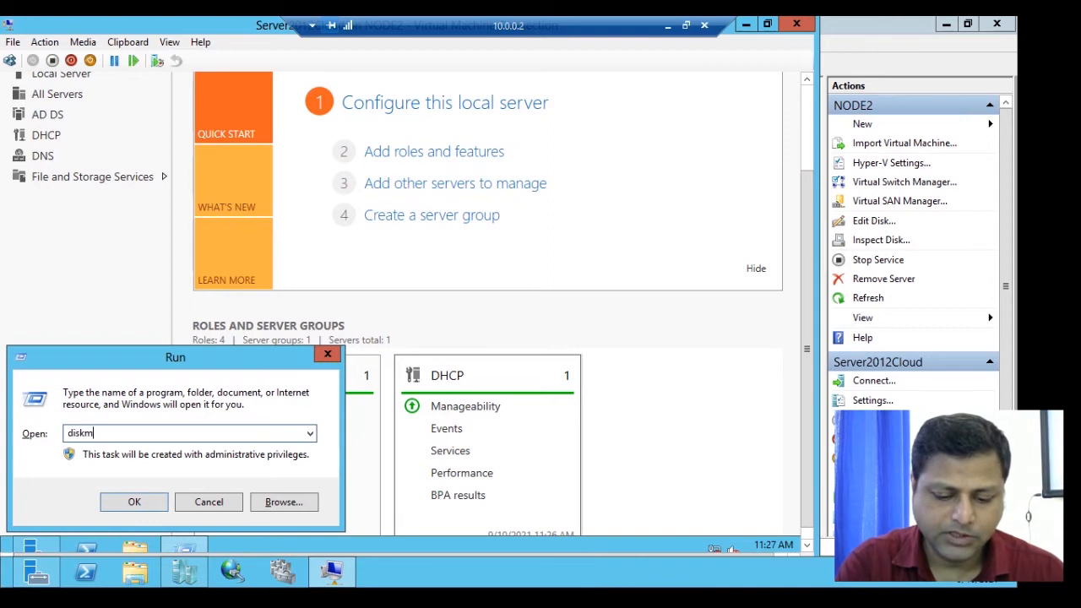
{"action": "type", "text": "gmt.msc"}
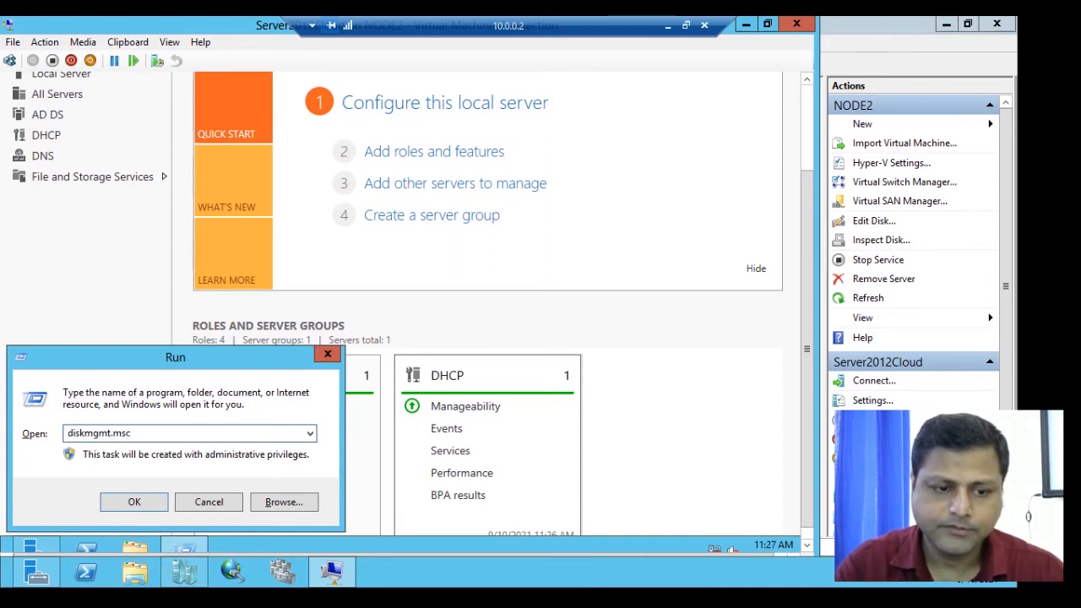
{"action": "key", "text": "Return"}
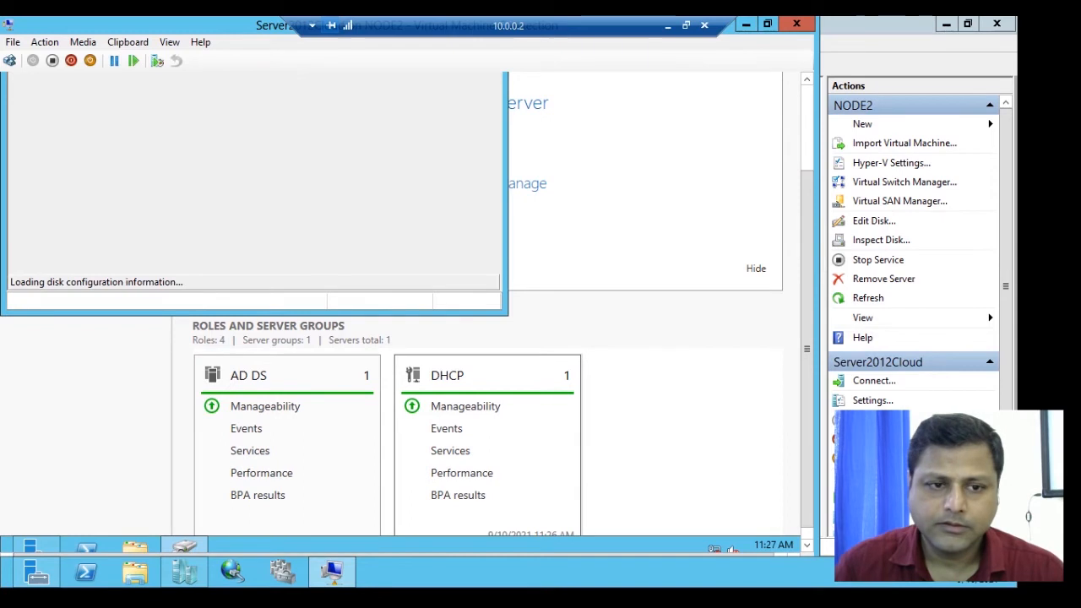
{"action": "left_click_drag", "start_coordinate": [807, 295], "coordinate": [807, 195]}
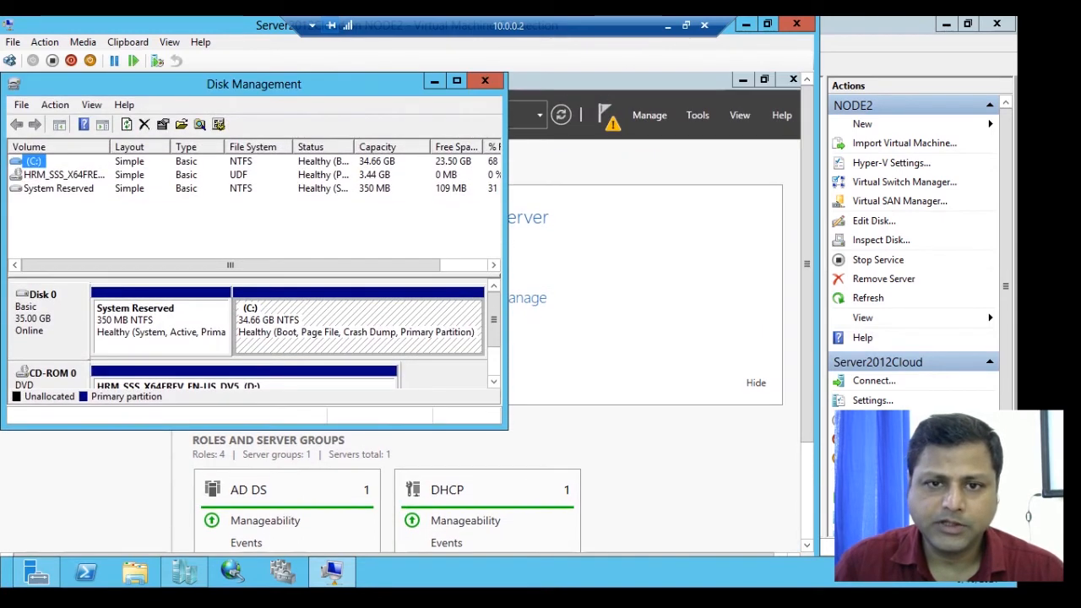
{"action": "left_click", "coordinate": [456, 80]}
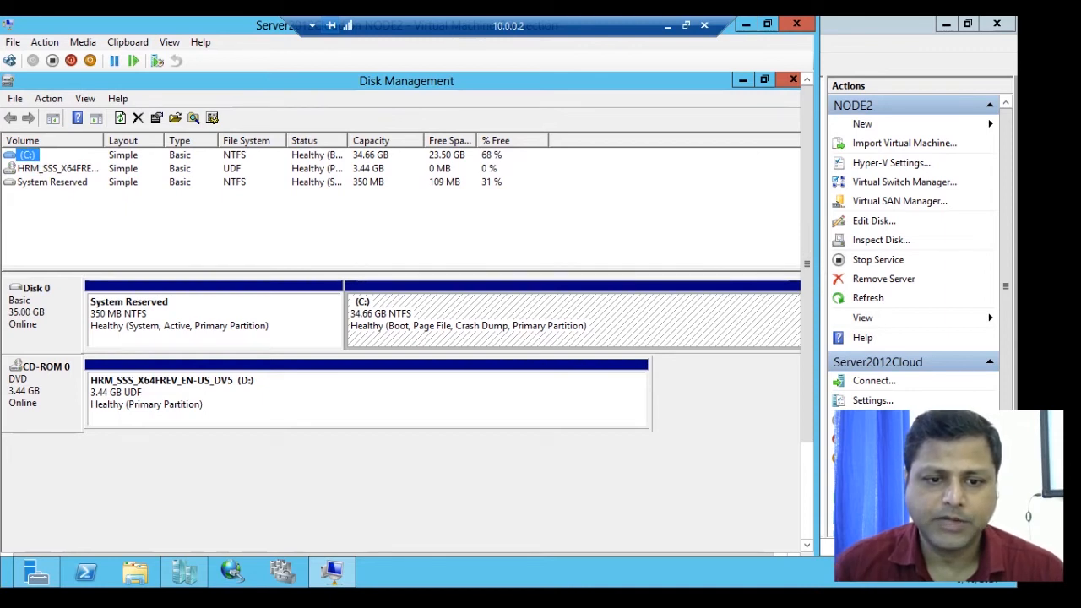
Start creating a new virtual hard disk (VHD) in Disk Management
{"action": "left_click_drag", "start_coordinate": [807, 264], "coordinate": [807, 352]}
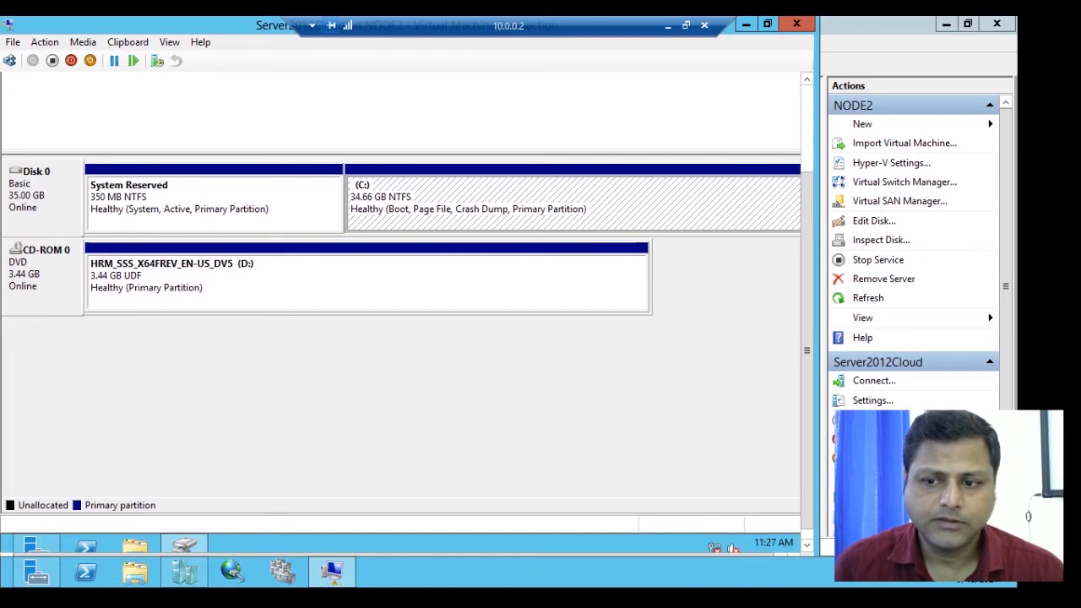
{"action": "left_click_drag", "start_coordinate": [808, 349], "coordinate": [807, 264]}
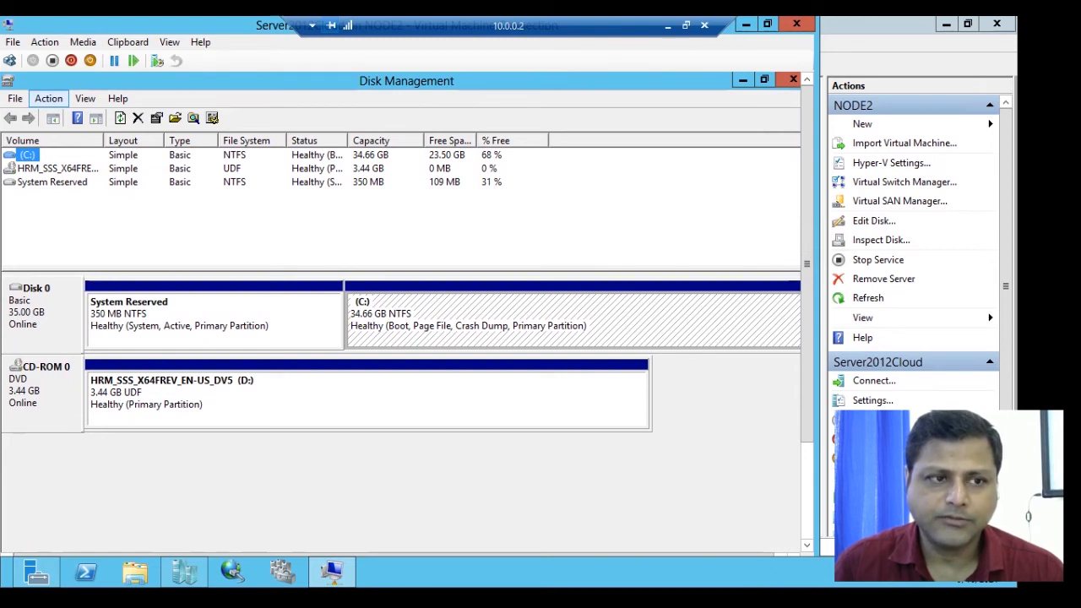
{"action": "left_click", "coordinate": [48, 98]}
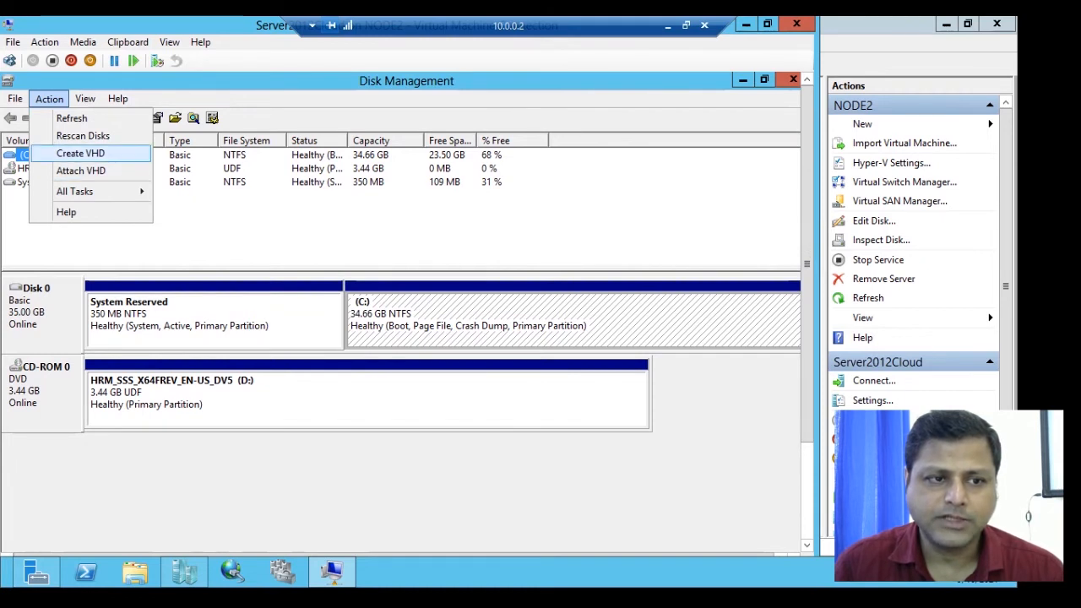
{"action": "left_click", "coordinate": [80, 153]}
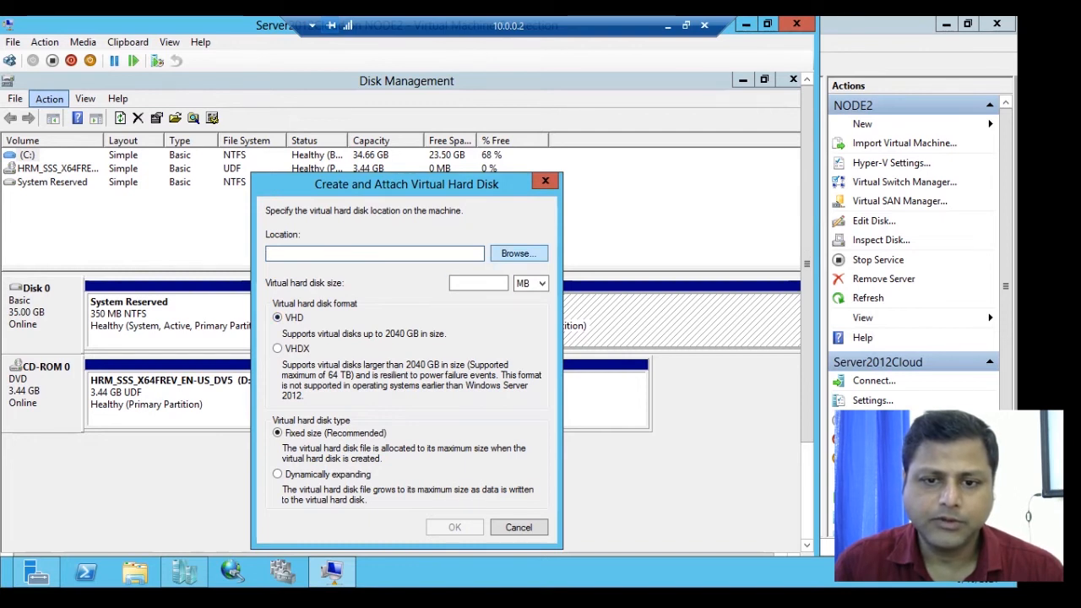
{"action": "left_click", "coordinate": [518, 253]}
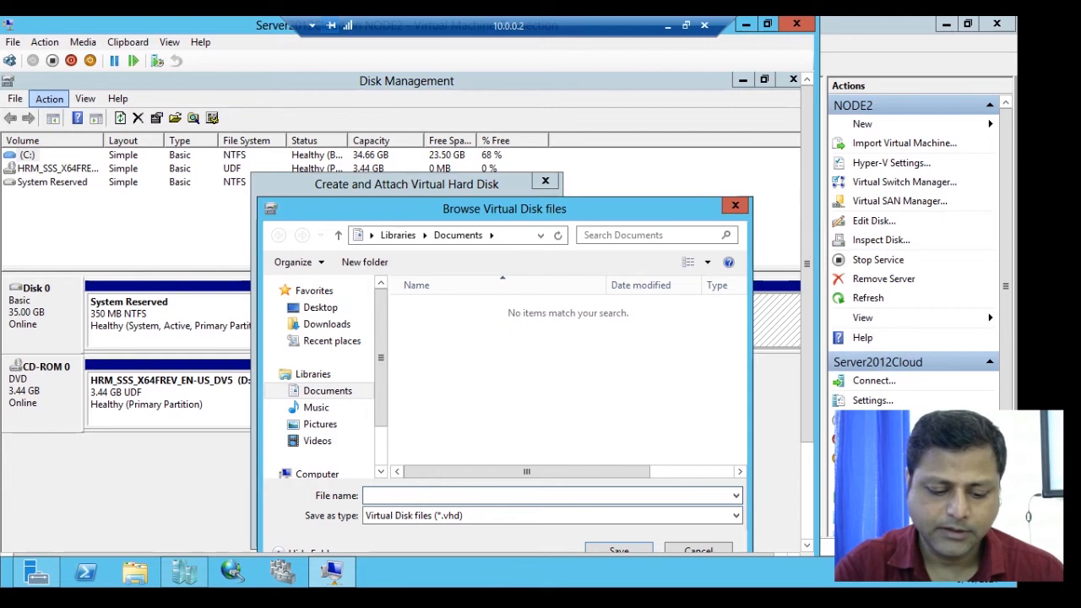
{"action": "type", "text": "D"}
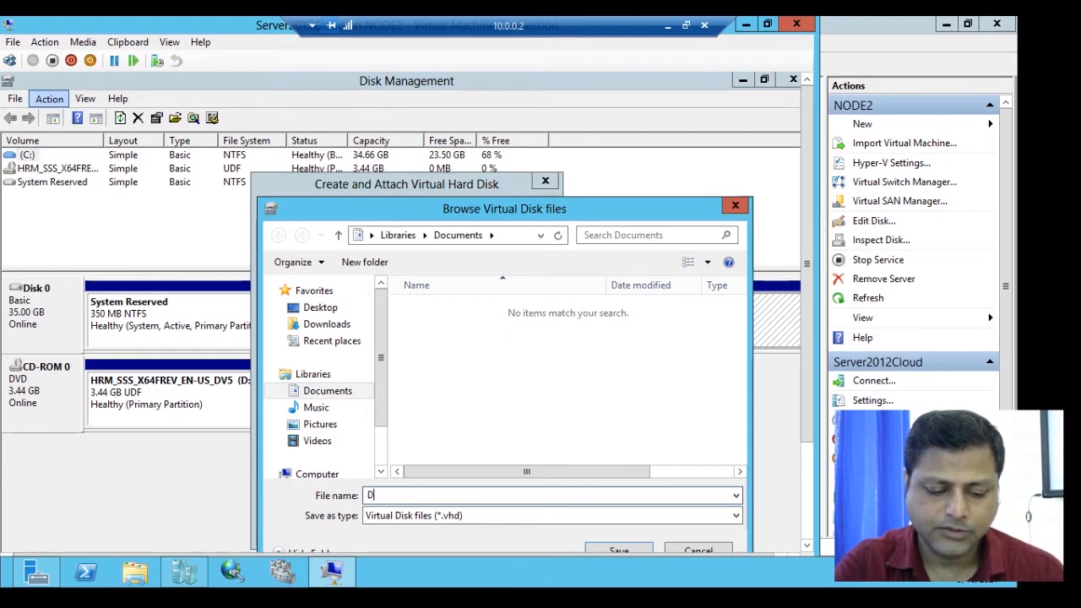
{"action": "type", "text": "isk20"}
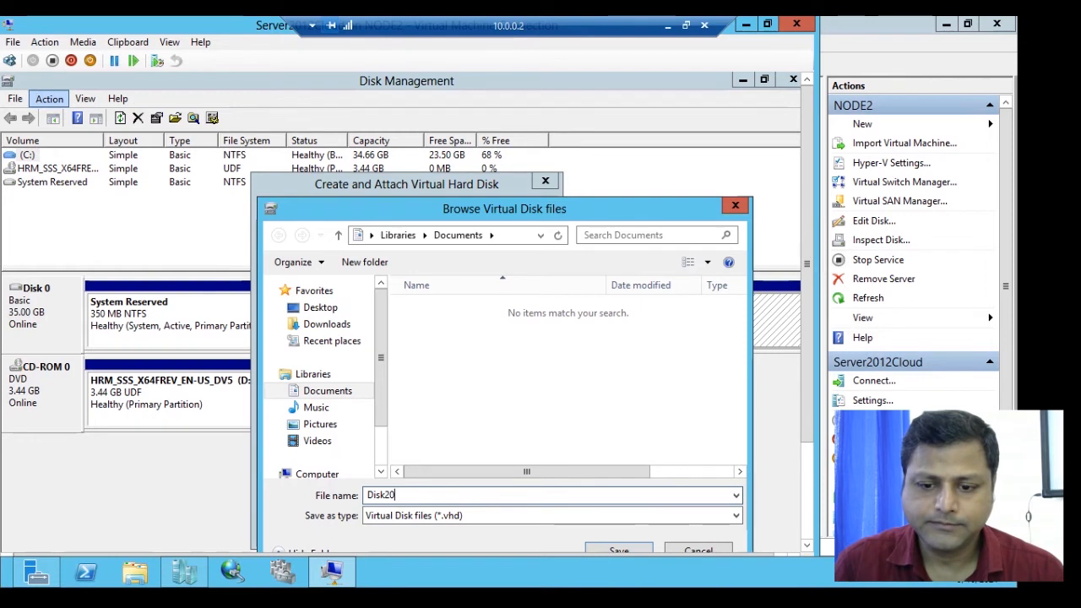
{"action": "key", "text": "Return"}
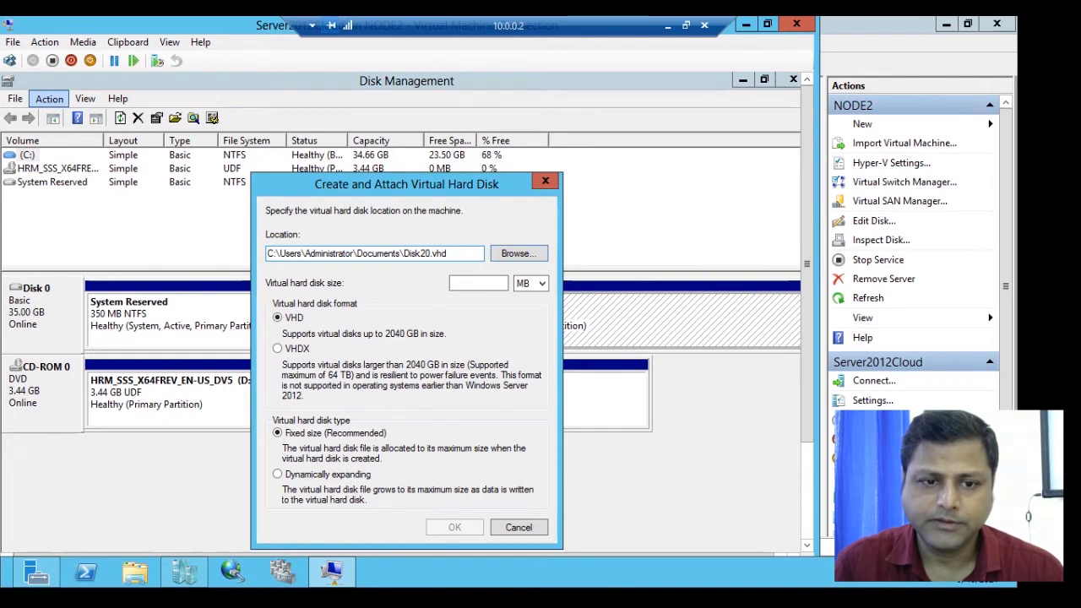
{"action": "key", "text": "ctrl+a"}
{"action": "key", "text": "BackSpace"}
Set the virtual hard disk's location to Local Disk (C:) with the file name Disk20
{"action": "left_click", "coordinate": [519, 253]}
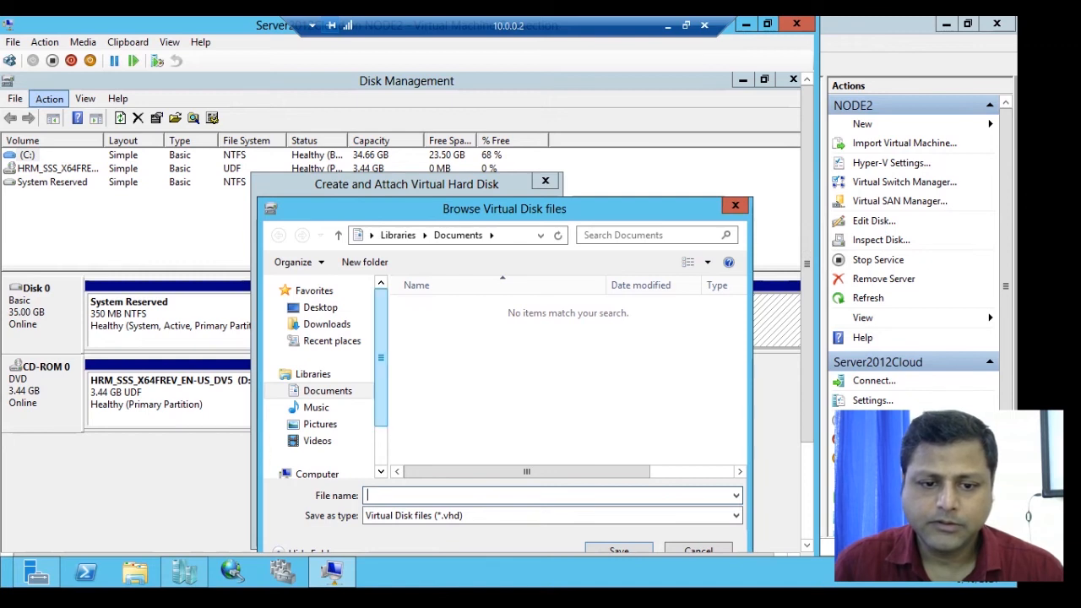
{"action": "left_click_drag", "start_coordinate": [381, 363], "coordinate": [381, 403]}
{"action": "left_click", "coordinate": [316, 417]}
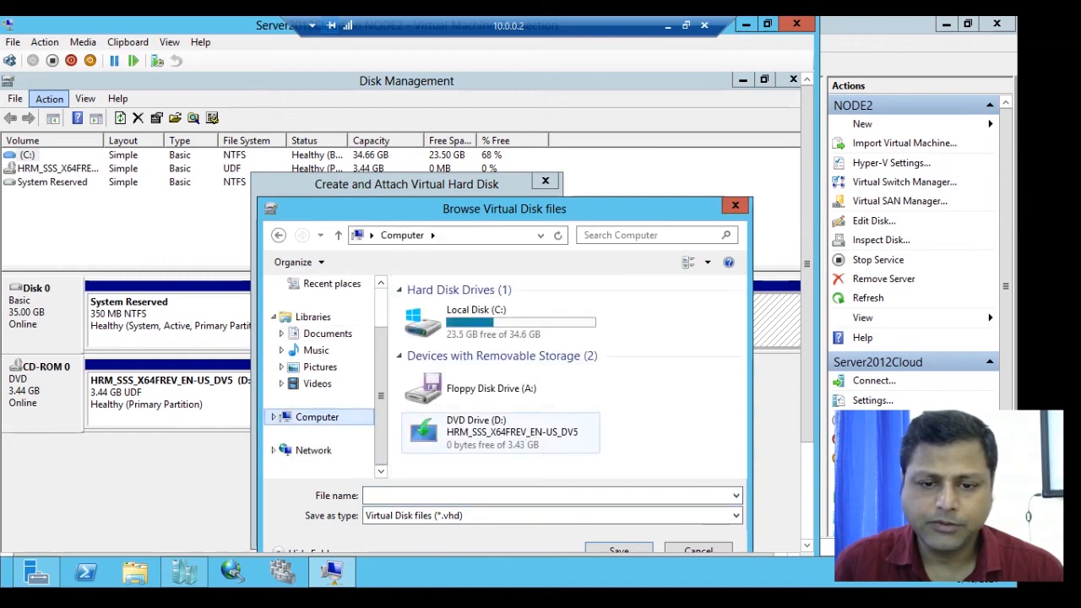
{"action": "double_click", "coordinate": [490, 321]}
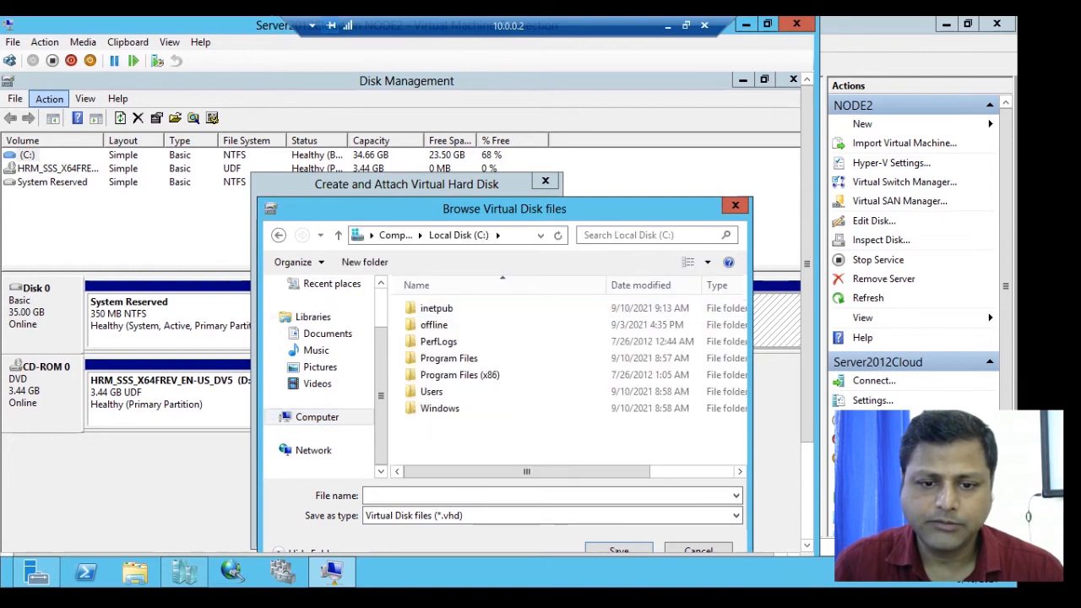
{"action": "left_click", "coordinate": [507, 495]}
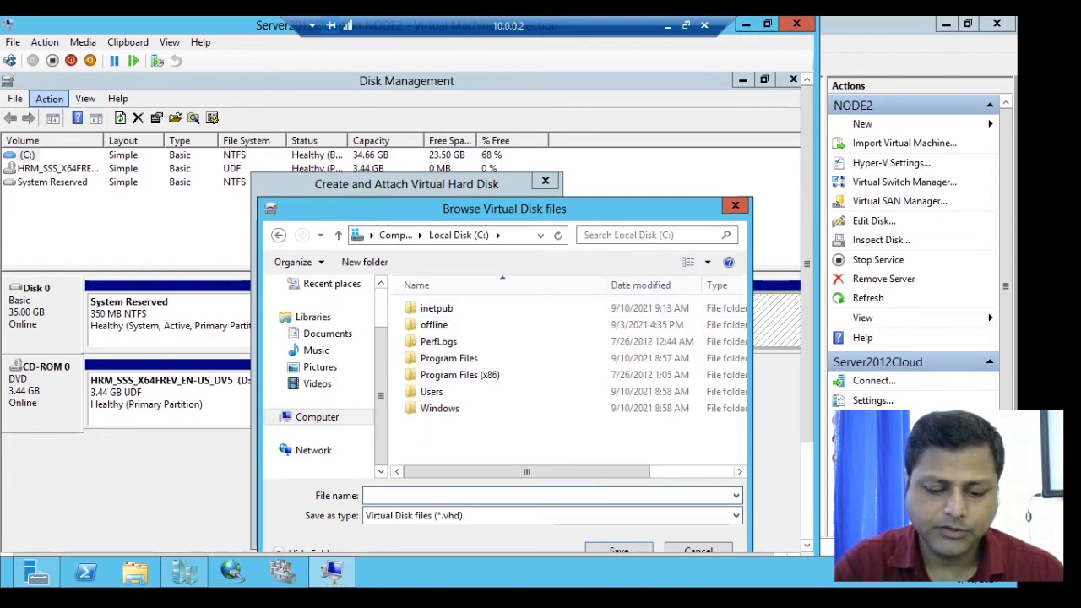
{"action": "type", "text": "d"}
{"action": "key", "text": "BackSpace"}
{"action": "type", "text": "Disk"}
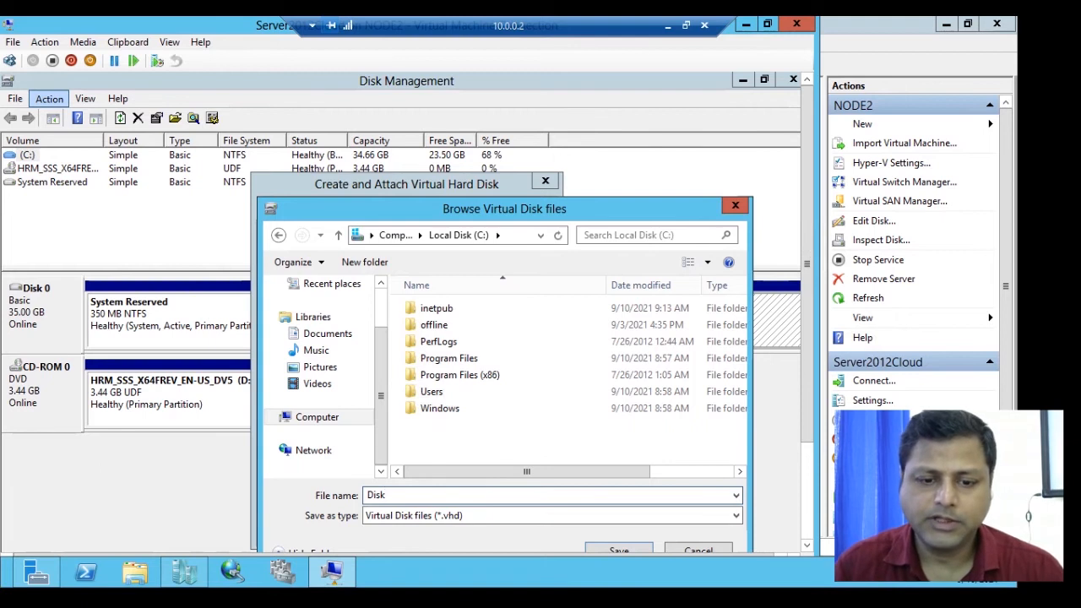
{"action": "type", "text": "20"}
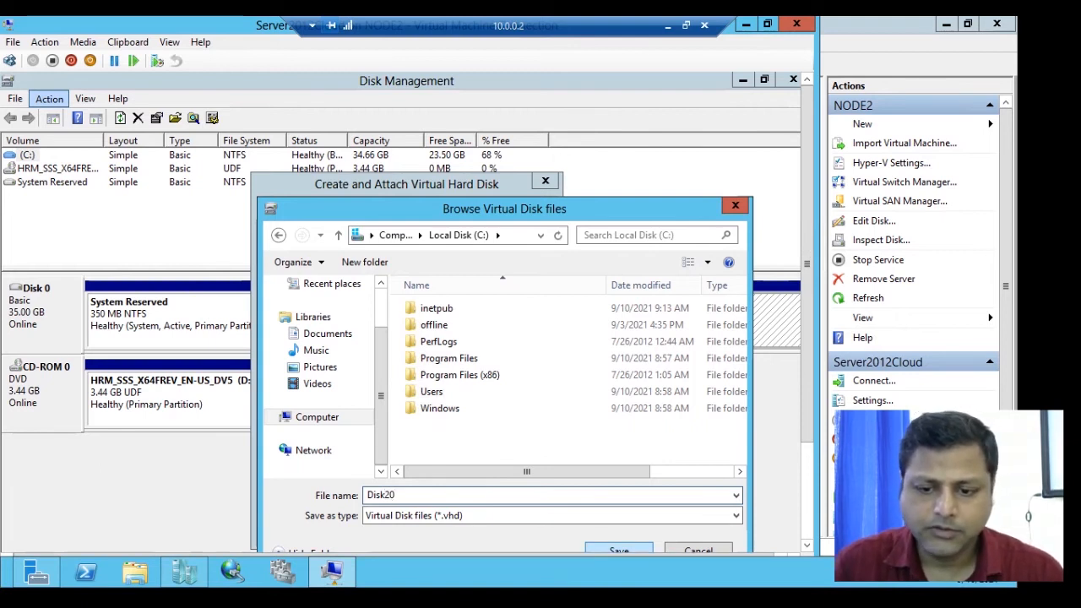
{"action": "key", "text": "Return"}
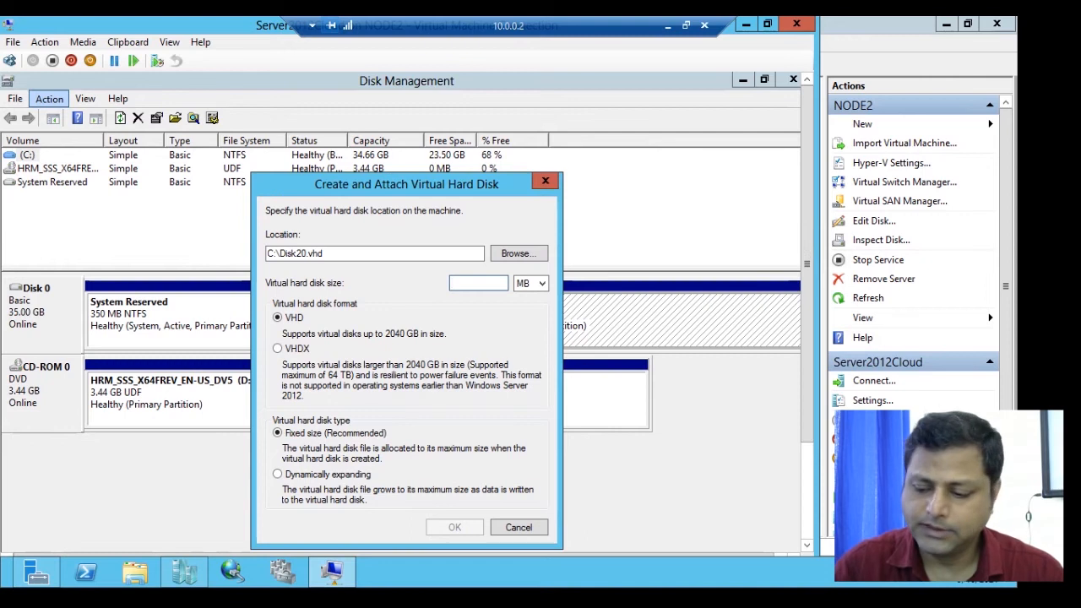
Set the virtual hard disk's size to 2 GB and its type to dynamically expanding, and create and attach it
{"action": "type", "text": "2"}
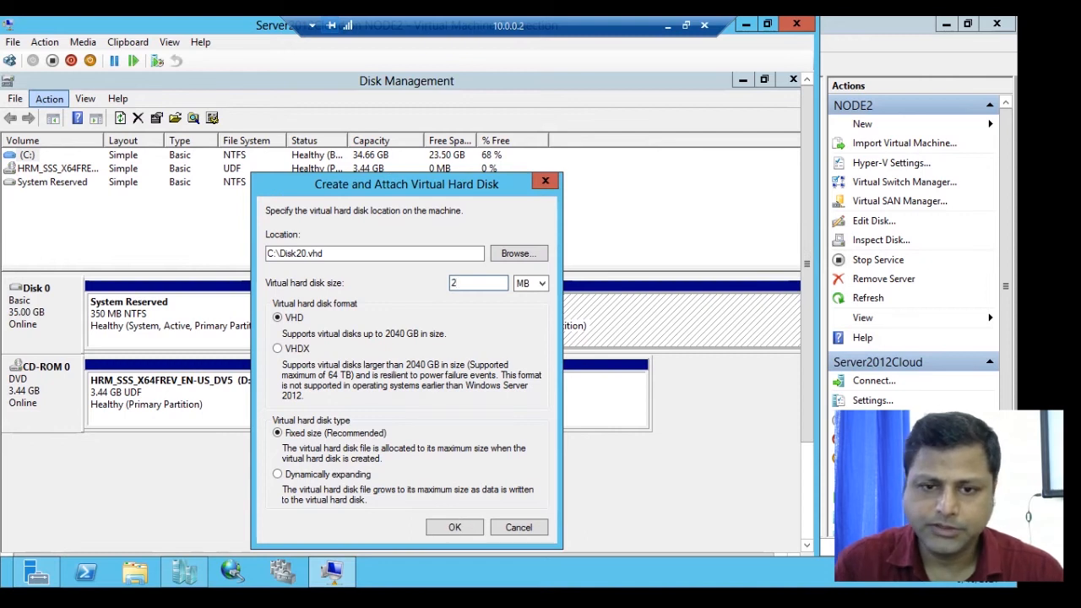
{"action": "left_click", "coordinate": [540, 284]}
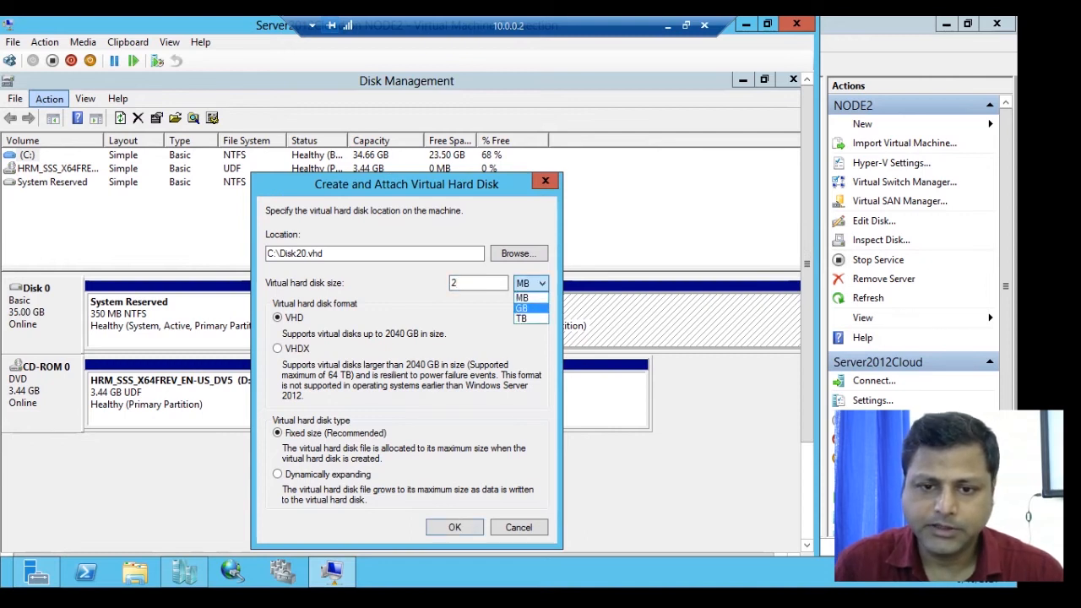
{"action": "left_click", "coordinate": [525, 308]}
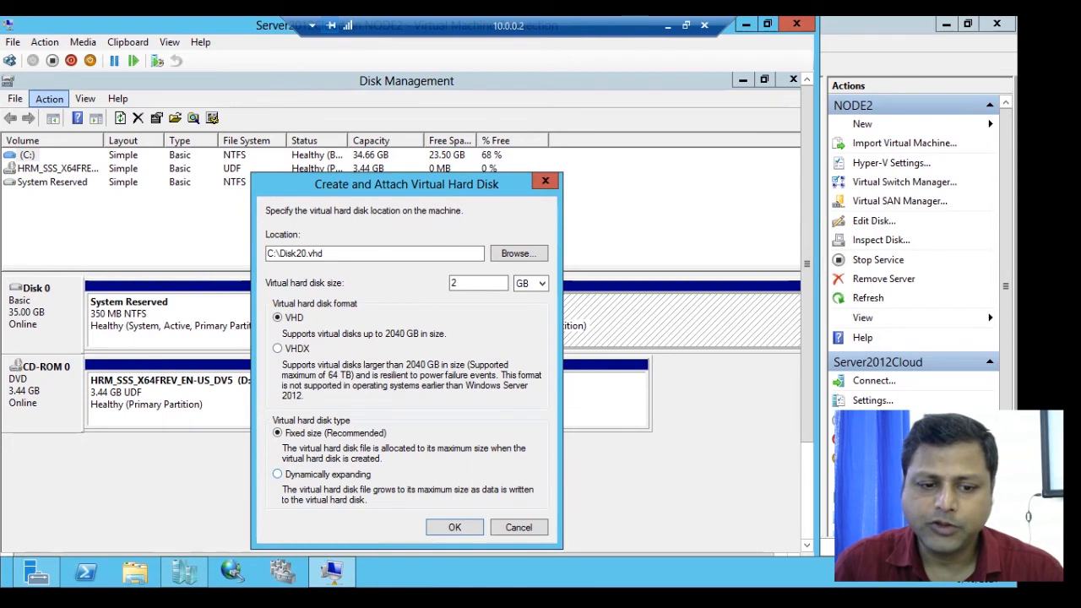
{"action": "left_click", "coordinate": [278, 475]}
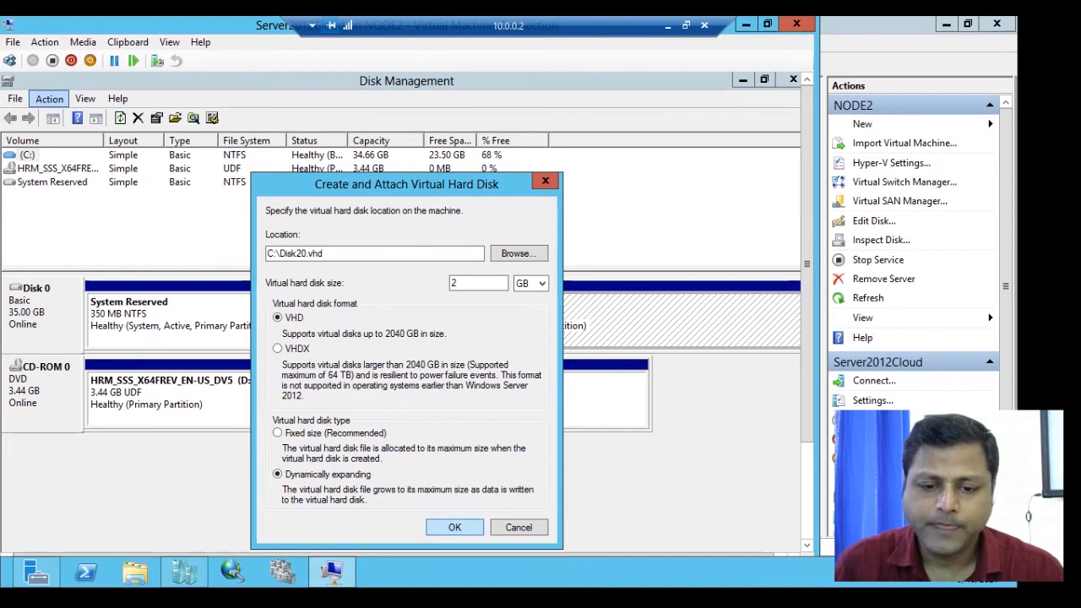
{"action": "key", "text": "Return"}
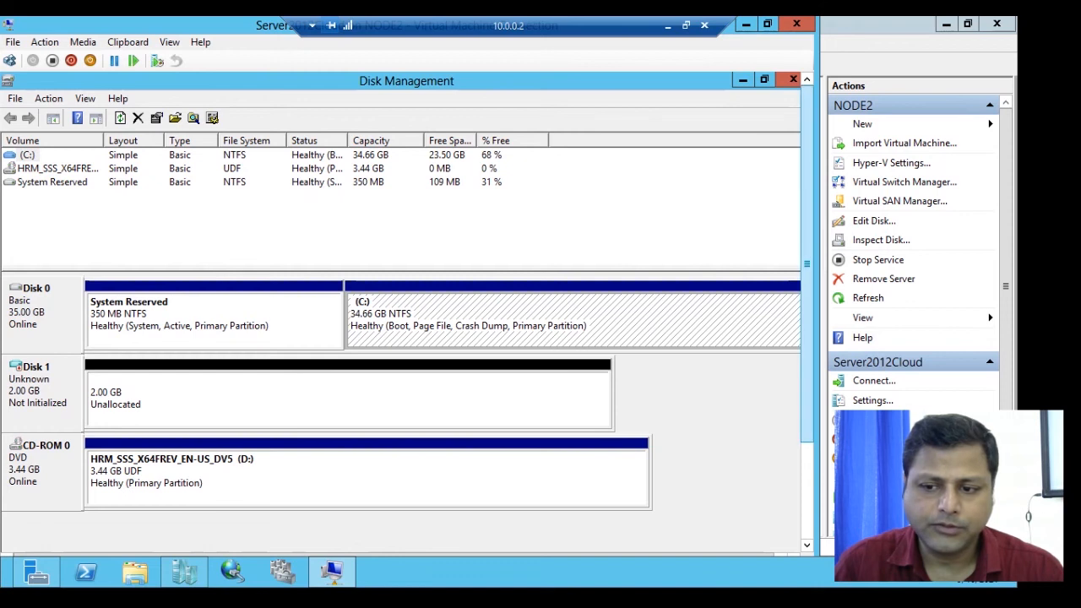
{"action": "scroll", "coordinate": [405, 292], "scroll_direction": "down", "scroll_amount": 2}
{"action": "scroll", "coordinate": [405, 292], "scroll_direction": "down", "scroll_amount": 1}
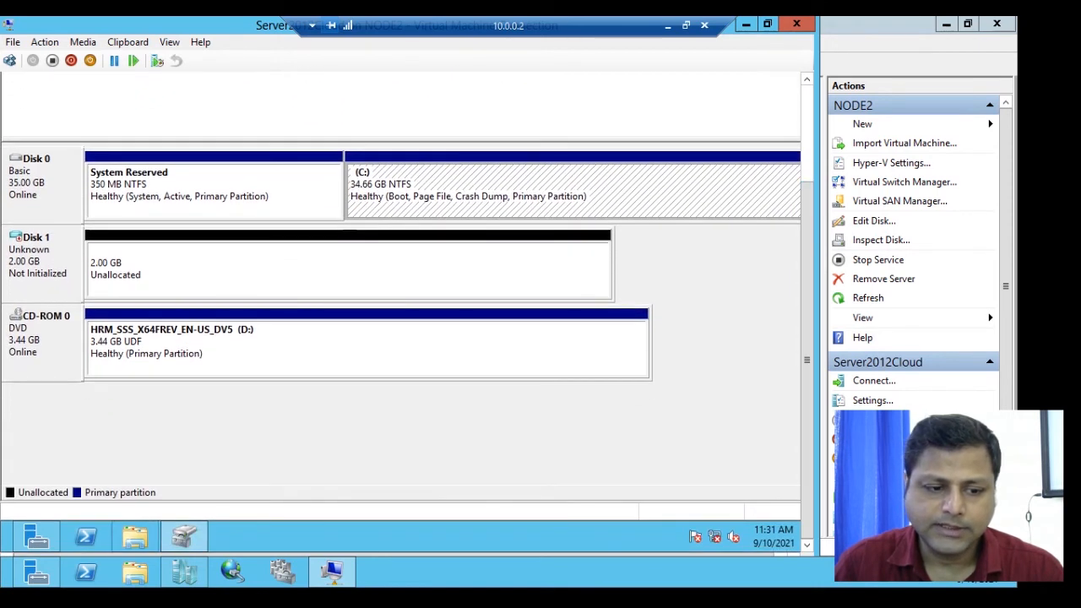
Check Local Disk (C:) in the virtual machine's File Explorer for the Disk20 file and close the window
{"action": "left_click", "coordinate": [134, 537]}
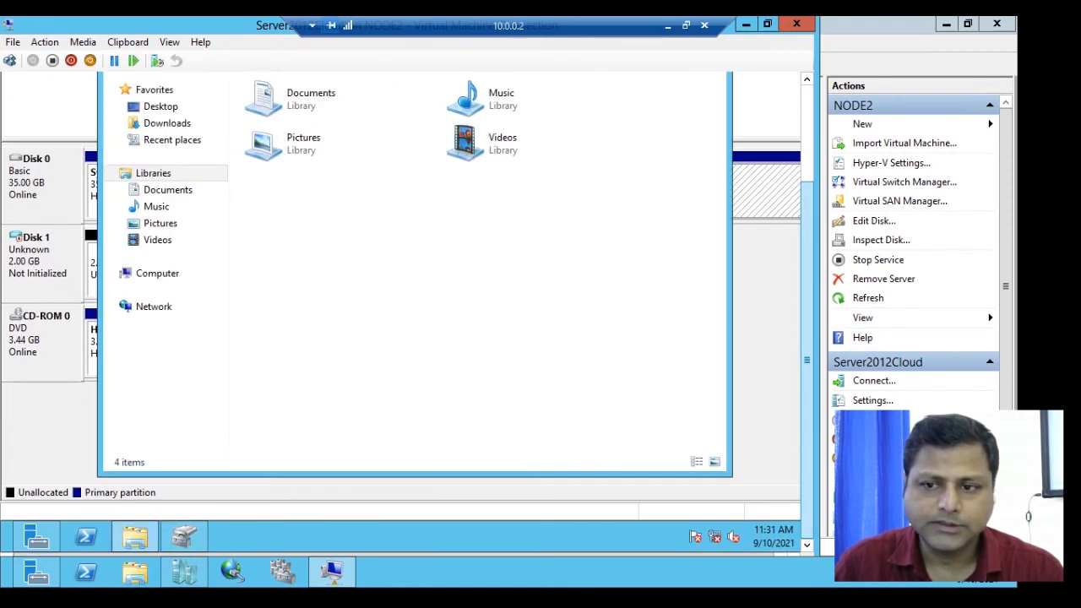
{"action": "left_click_drag", "start_coordinate": [807, 359], "coordinate": [807, 278]}
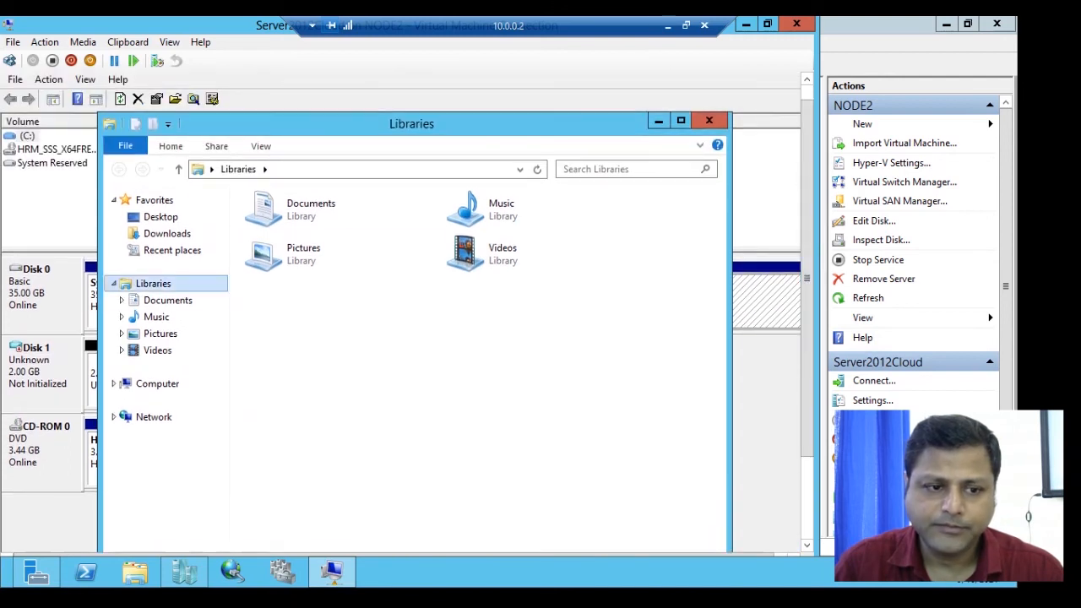
{"action": "left_click", "coordinate": [157, 383]}
{"action": "double_click", "coordinate": [278, 230]}
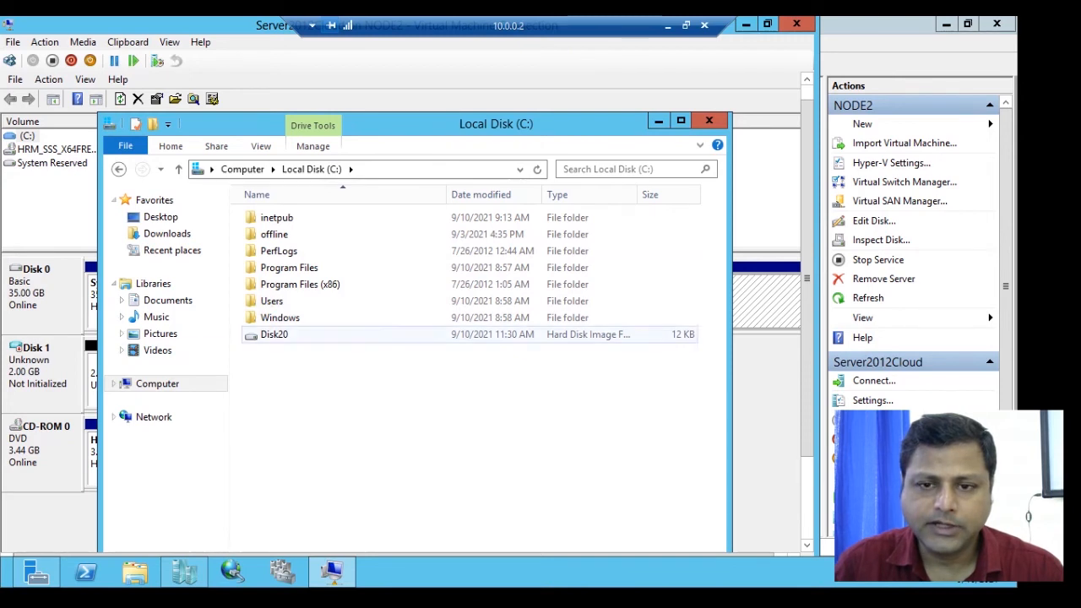
{"action": "left_click", "coordinate": [708, 120]}
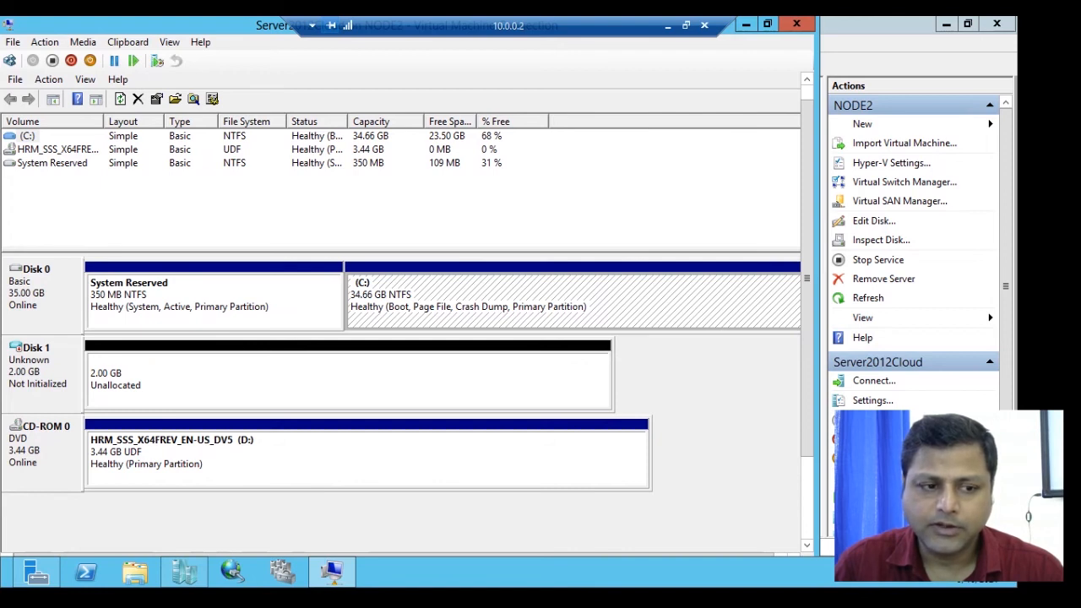
Initialize Disk 1 with the MBR (Master Boot Record) partition style
{"action": "right_click", "coordinate": [58, 354]}
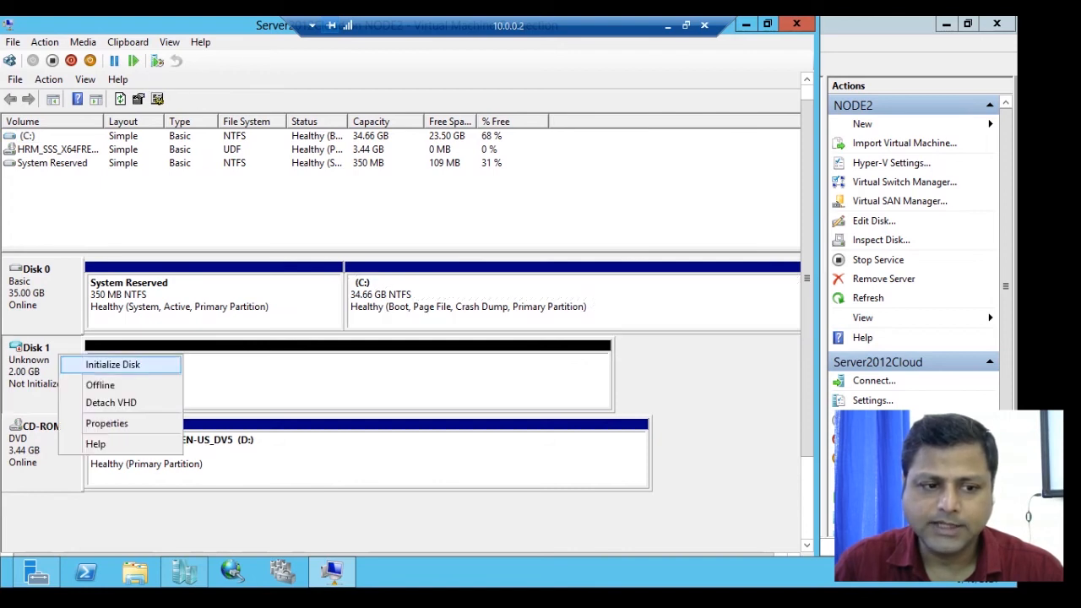
{"action": "left_click", "coordinate": [112, 364]}
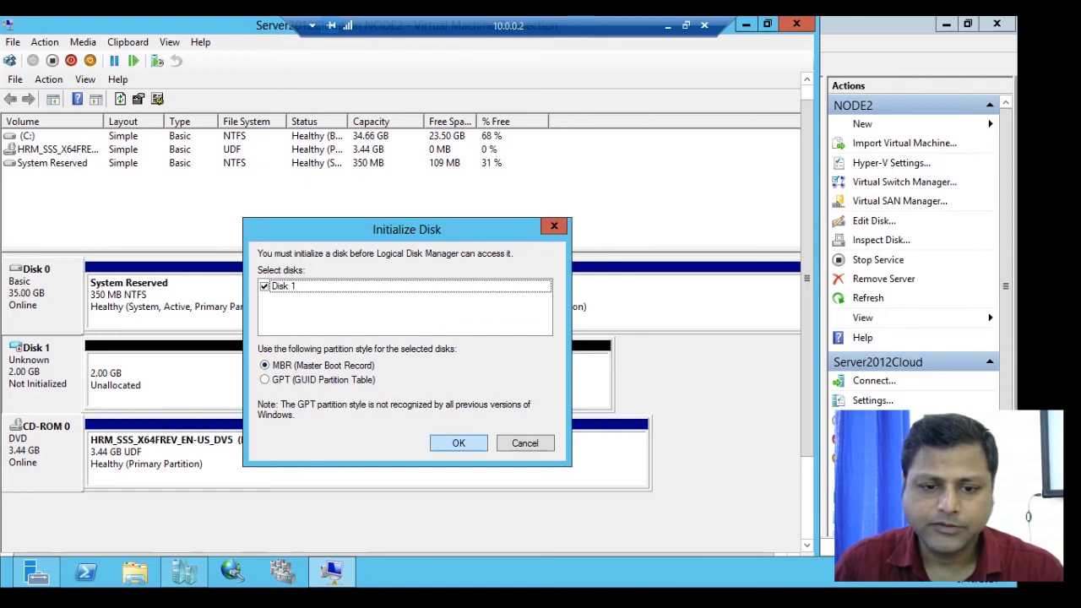
{"action": "key", "text": "Return"}
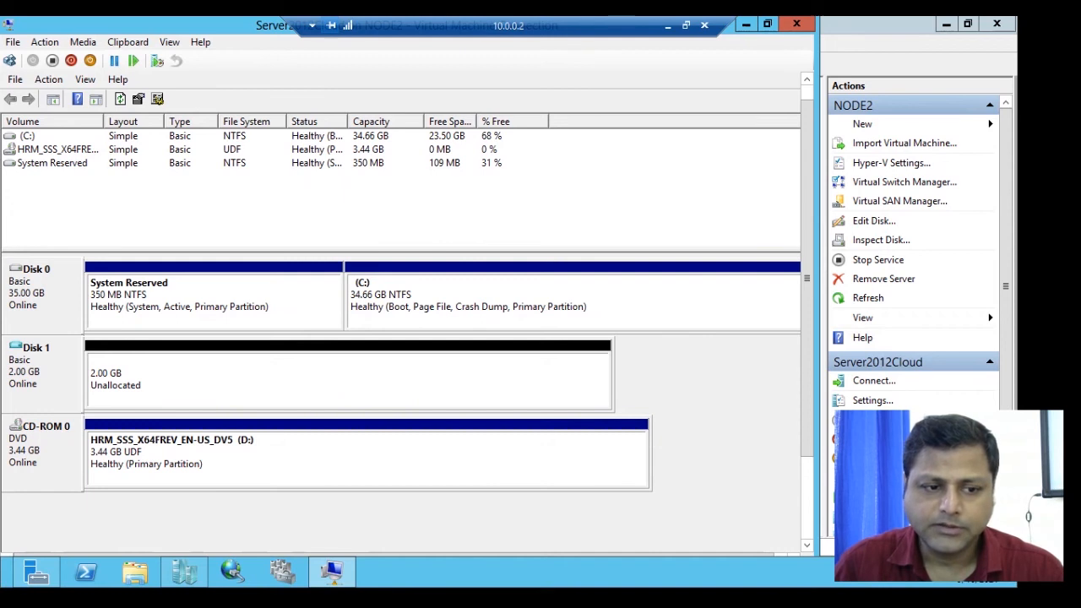
Start a new simple volume on Disk 1's unallocated space and set its size to 500 MB
{"action": "right_click", "coordinate": [140, 369]}
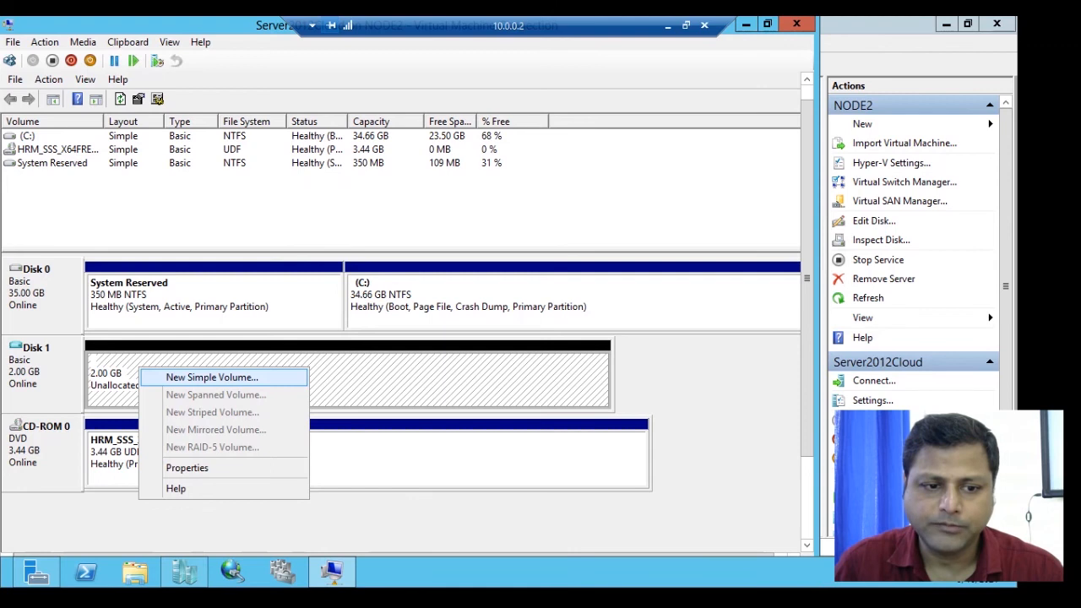
{"action": "left_click", "coordinate": [212, 377]}
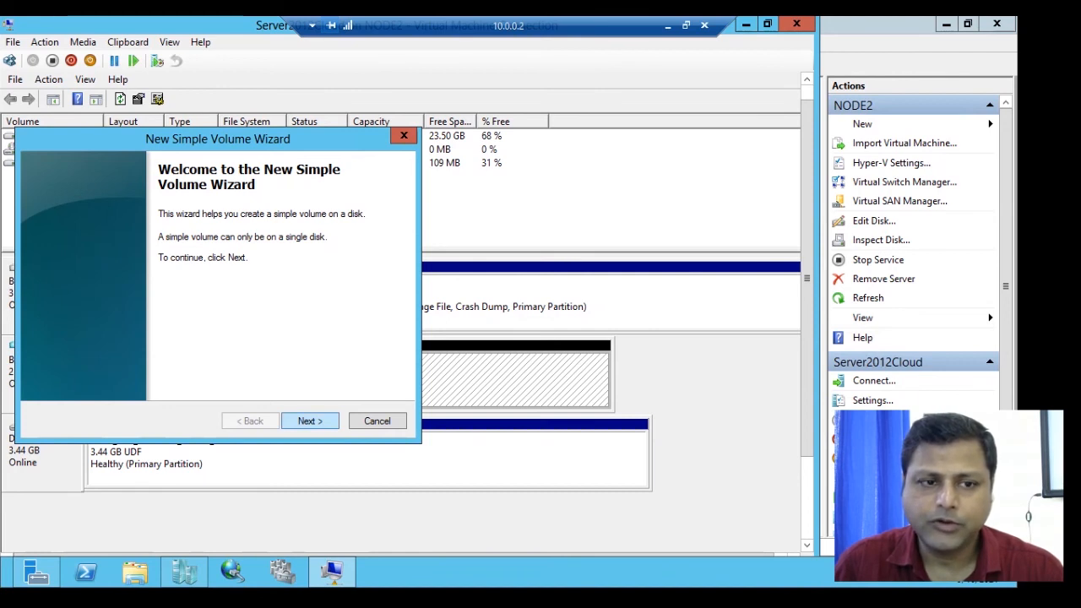
{"action": "key", "text": "Return"}
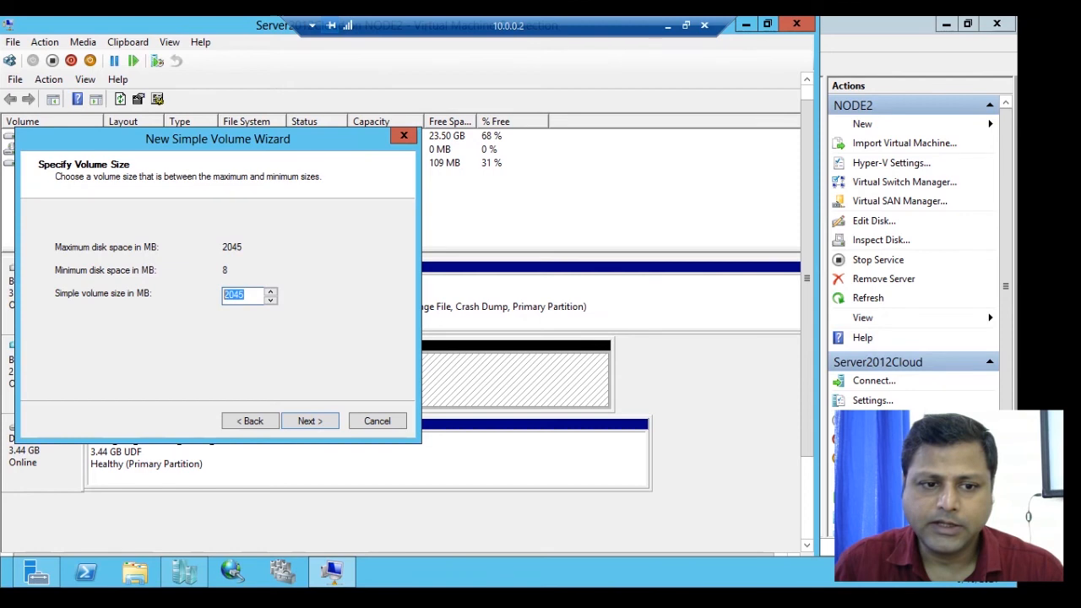
{"action": "type", "text": "5"}
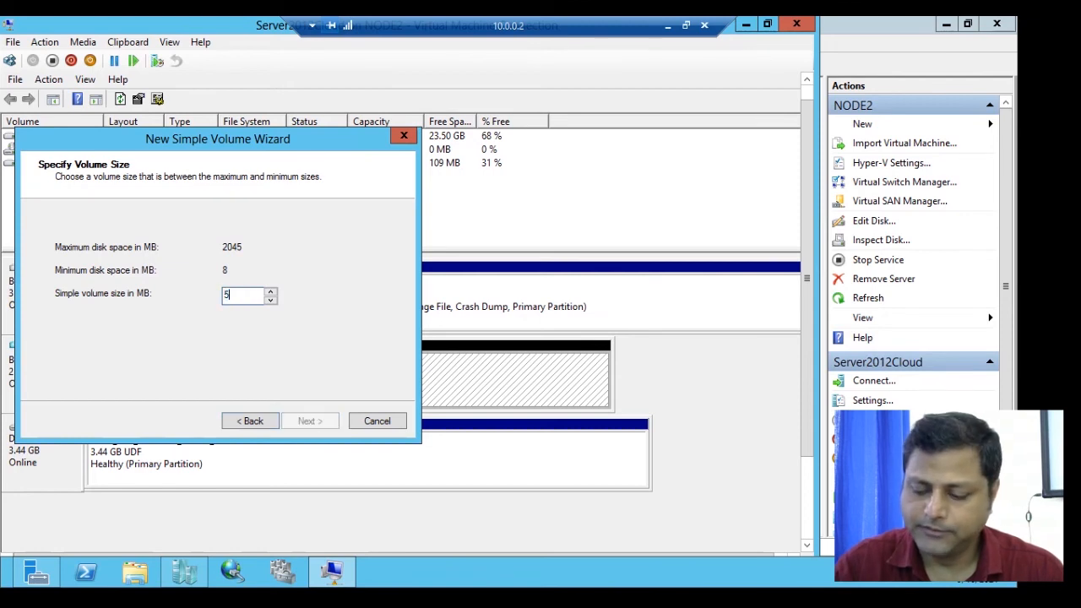
{"action": "type", "text": "00"}
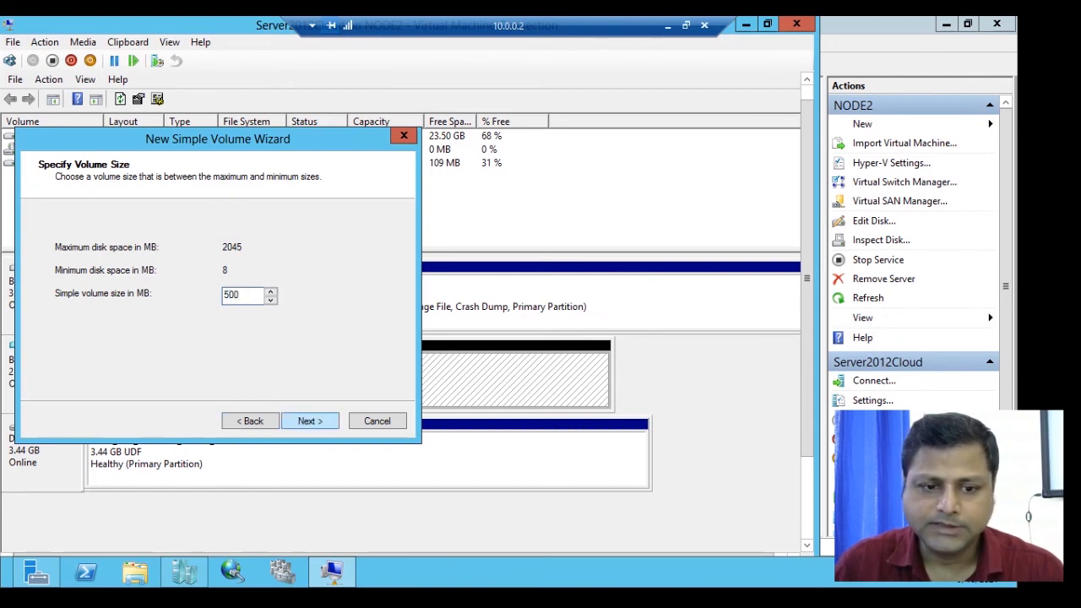
{"action": "key", "text": "Return"}
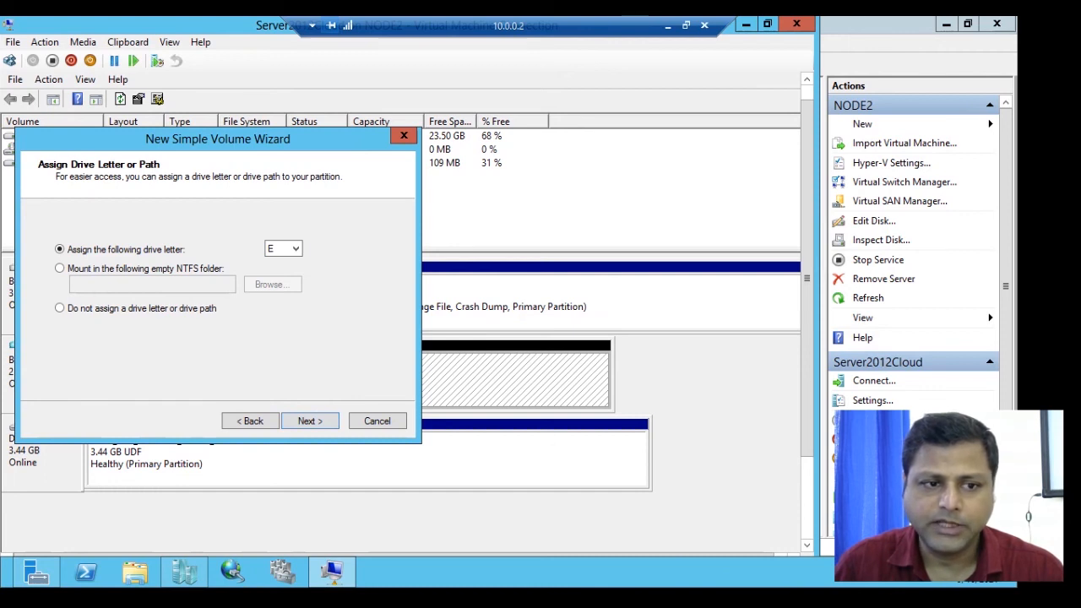
Assign drive letter E, quick-format the volume as NTFS with the label New Volume, finish creating it and decline the extra format prompt
{"action": "key", "text": "Return"}
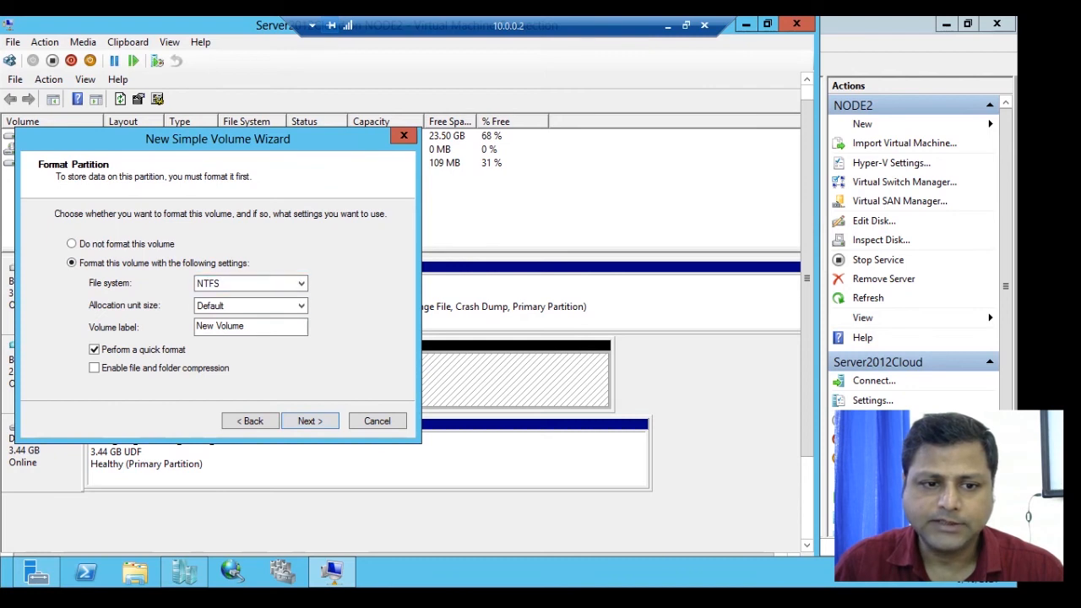
{"action": "left_click", "coordinate": [250, 283]}
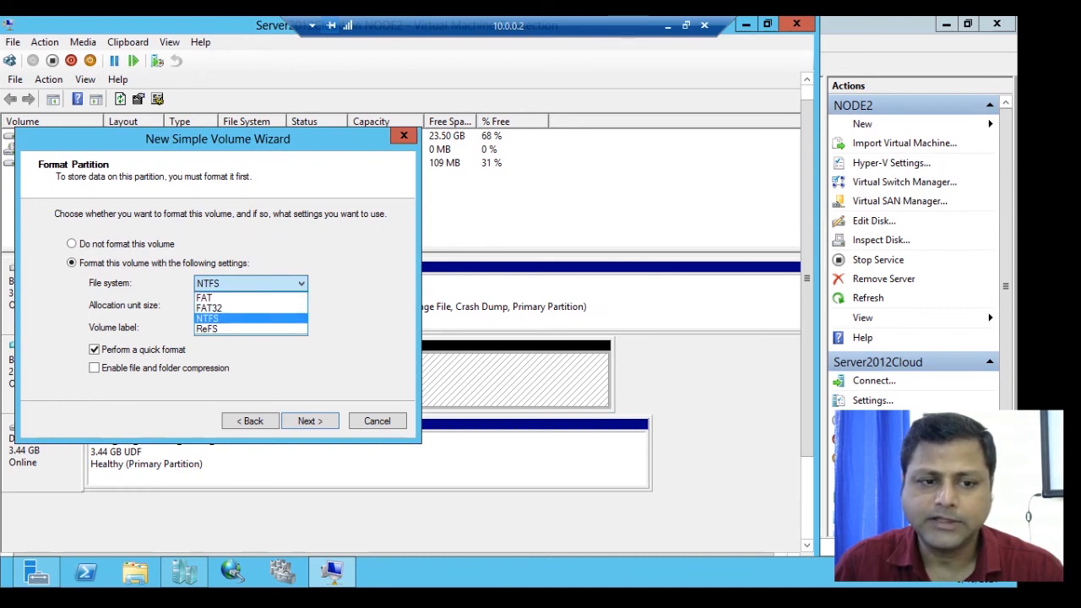
{"action": "key", "text": "Return"}
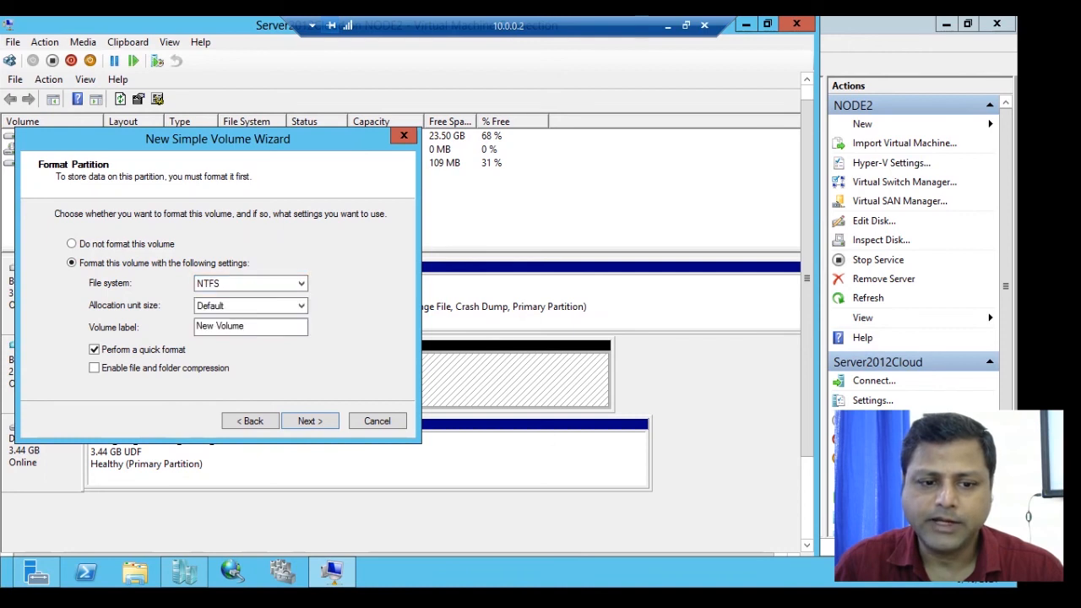
{"action": "left_click", "coordinate": [309, 421]}
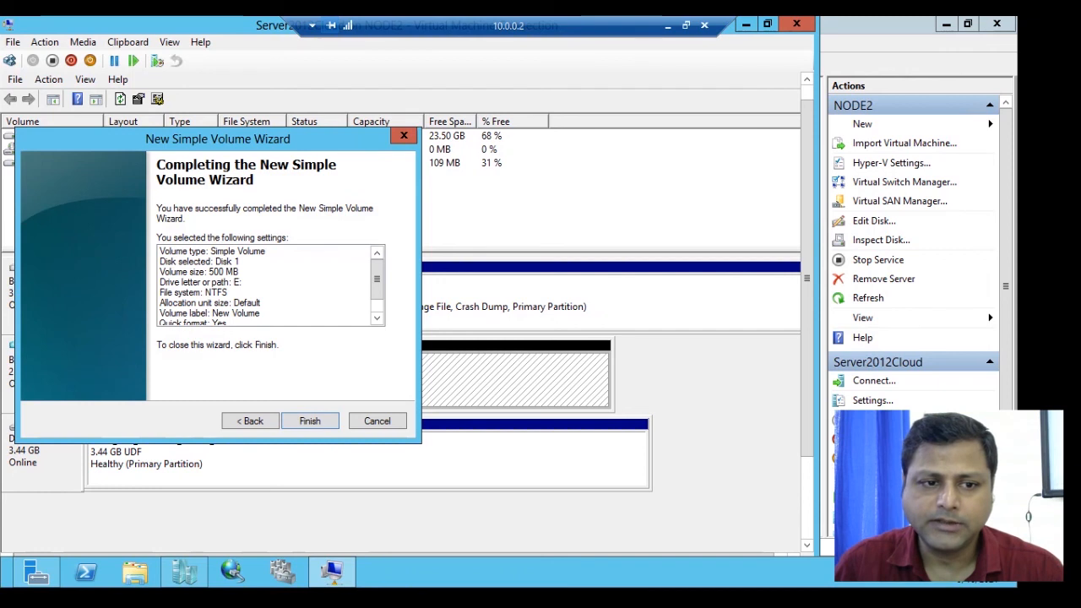
{"action": "left_click_drag", "start_coordinate": [377, 279], "coordinate": [376, 293]}
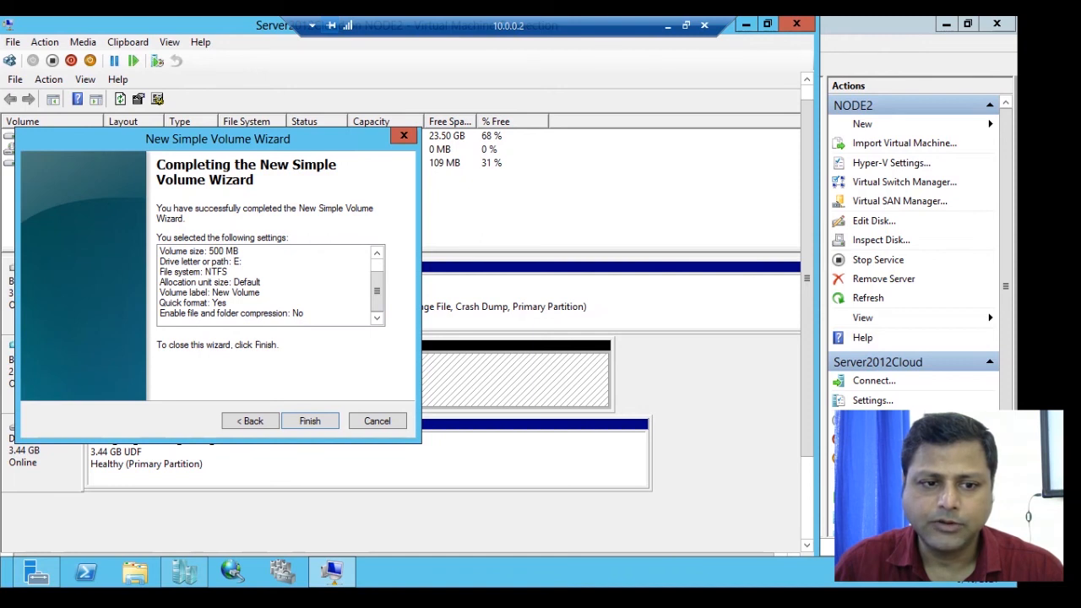
{"action": "left_click", "coordinate": [309, 420]}
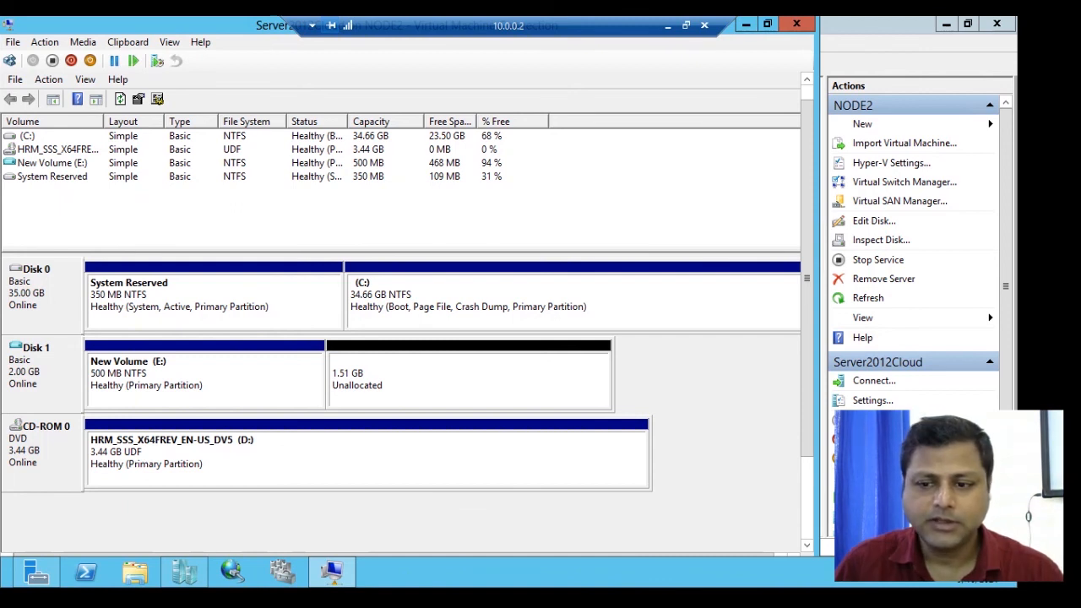
{"action": "left_click_drag", "start_coordinate": [807, 278], "coordinate": [808, 360]}
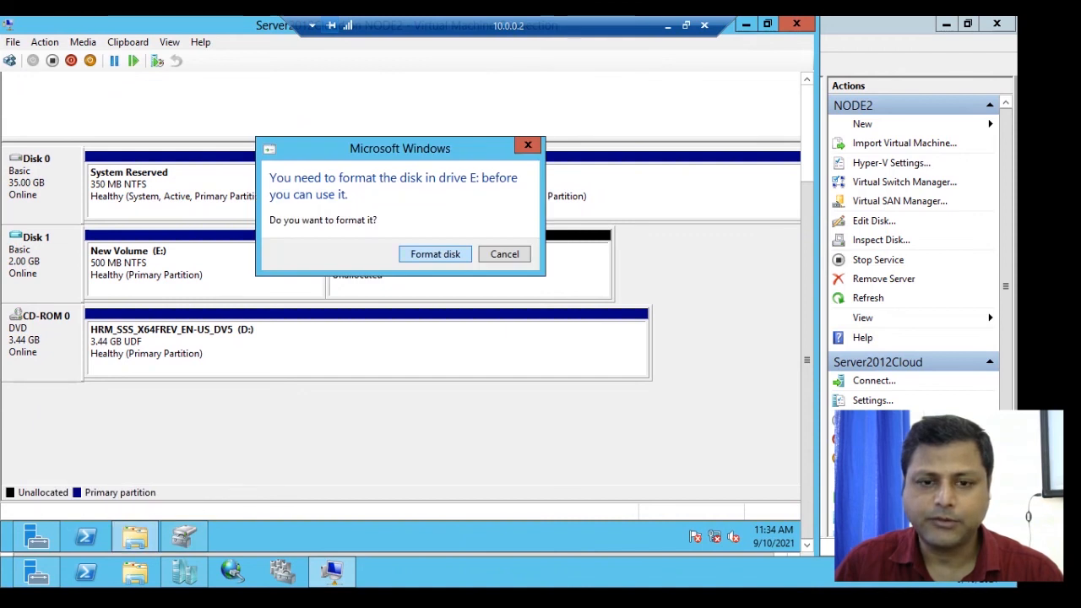
{"action": "left_click", "coordinate": [504, 254]}
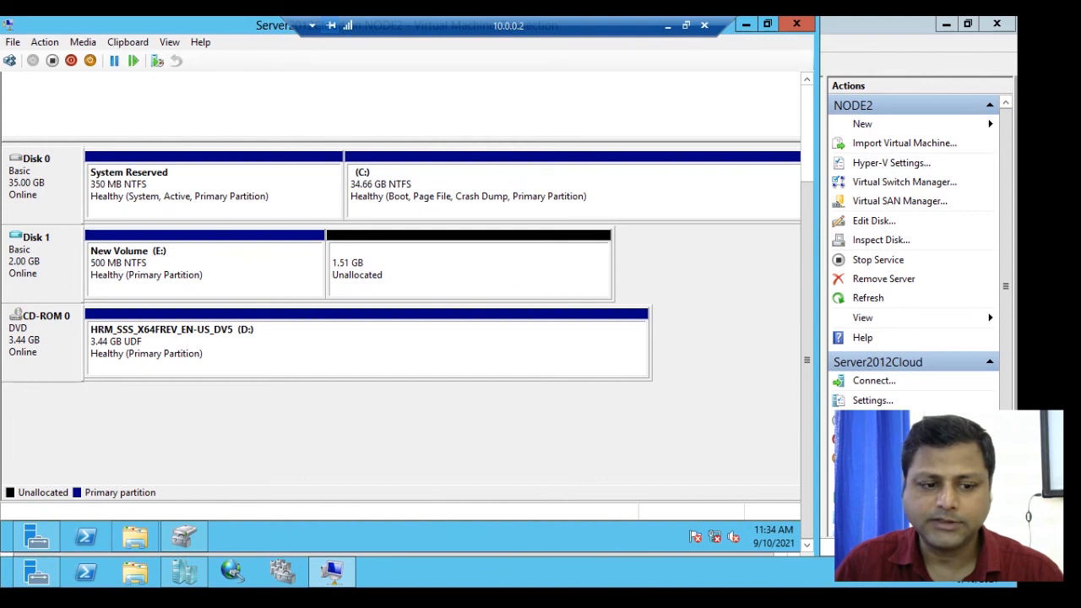
Open New Volume (E:) in the virtual machine's File Explorer
{"action": "left_click", "coordinate": [134, 537]}
{"action": "left_click_drag", "start_coordinate": [807, 361], "coordinate": [808, 264]}
{"action": "left_click", "coordinate": [157, 403]}
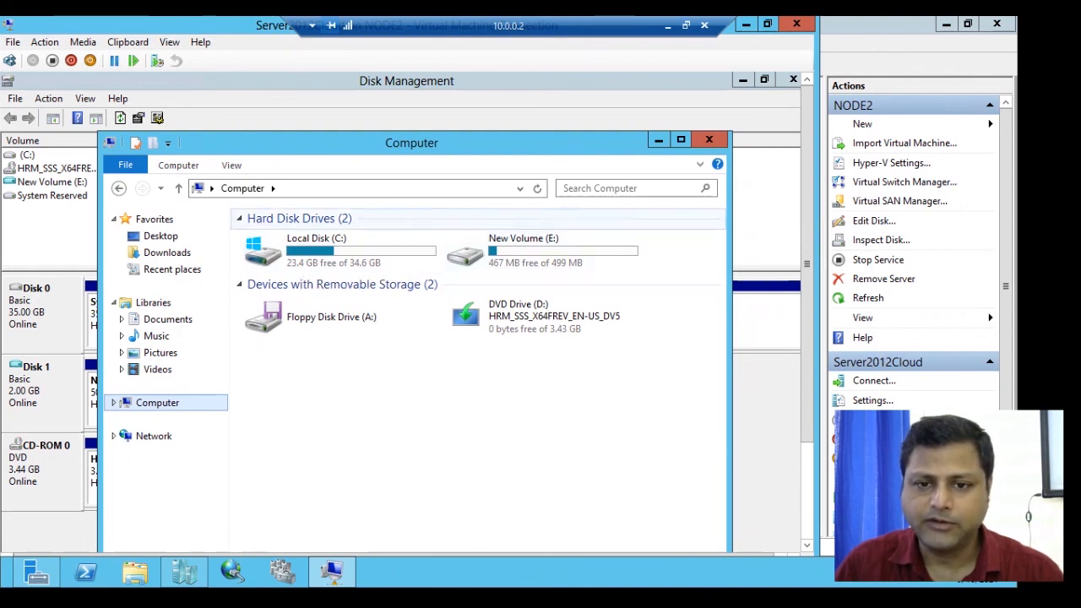
{"action": "double_click", "coordinate": [524, 250]}
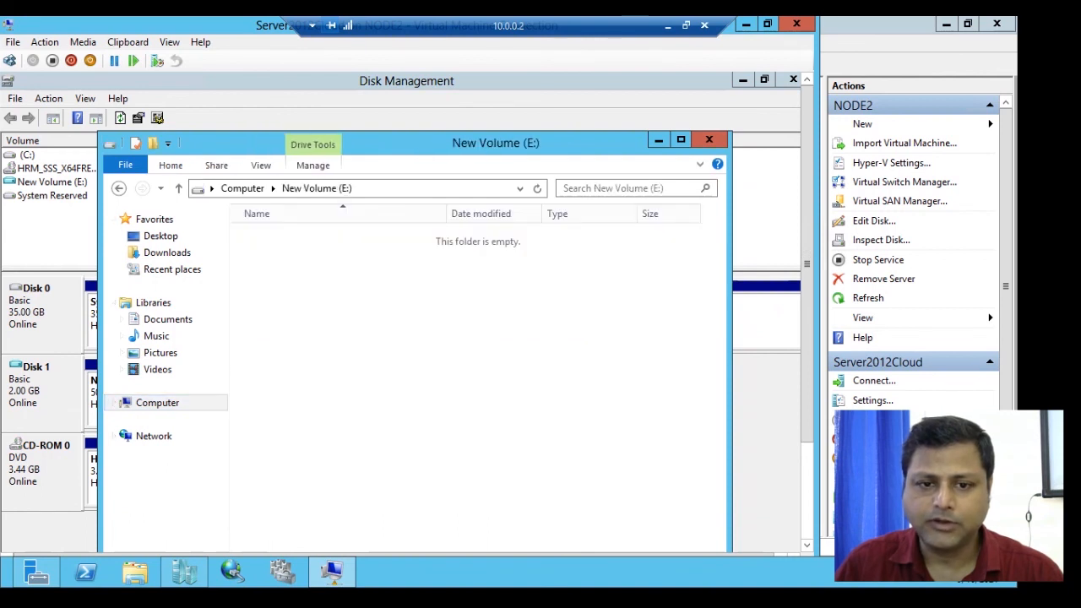